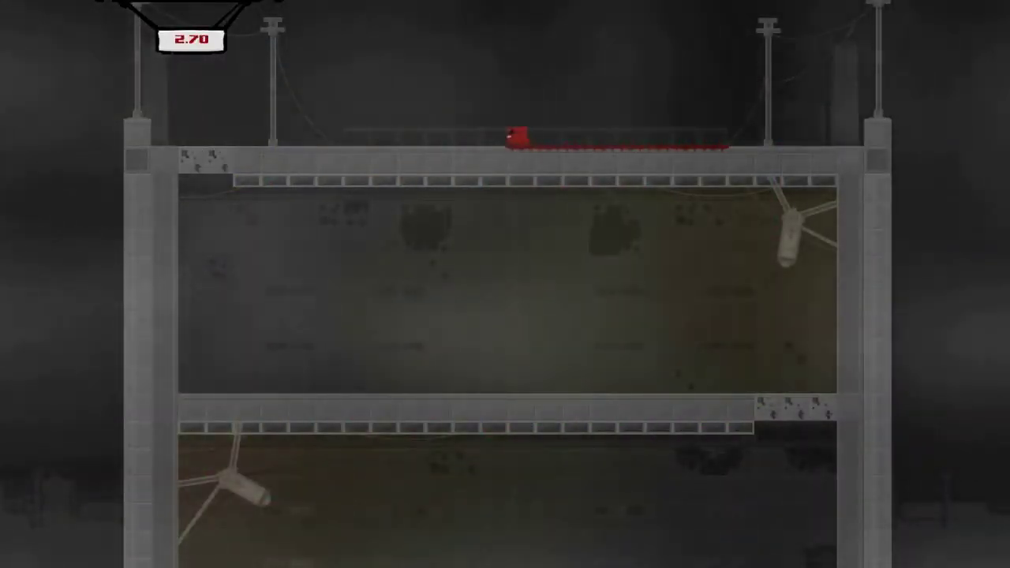
# Step: Leap off the rooftop start, then drop down the left shaft and cross the corridor rightward
pyautogui.press('Left')
pyautogui.press('space')
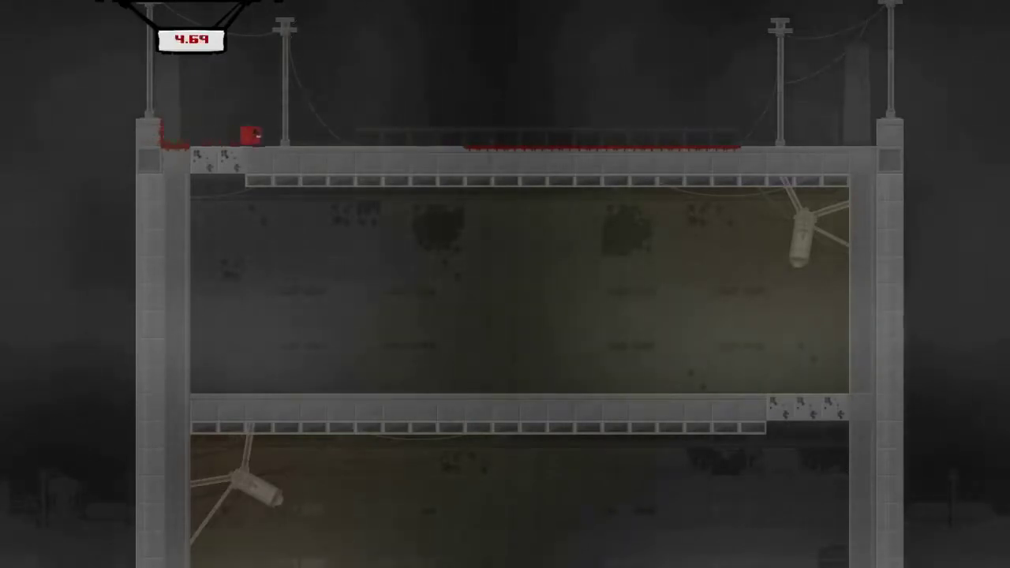
pyautogui.press('Right')
pyautogui.press('space')
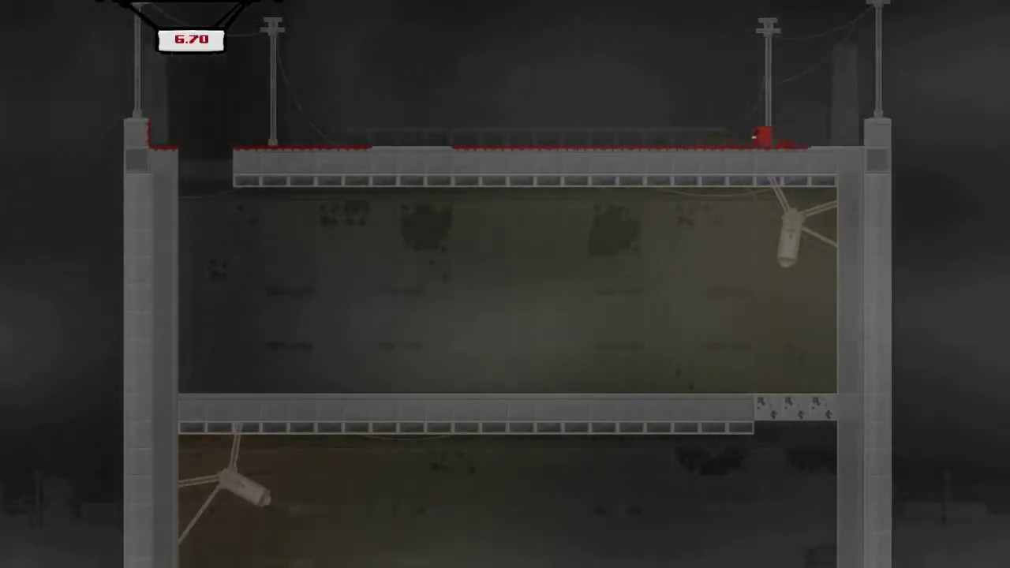
pyautogui.press('Left')
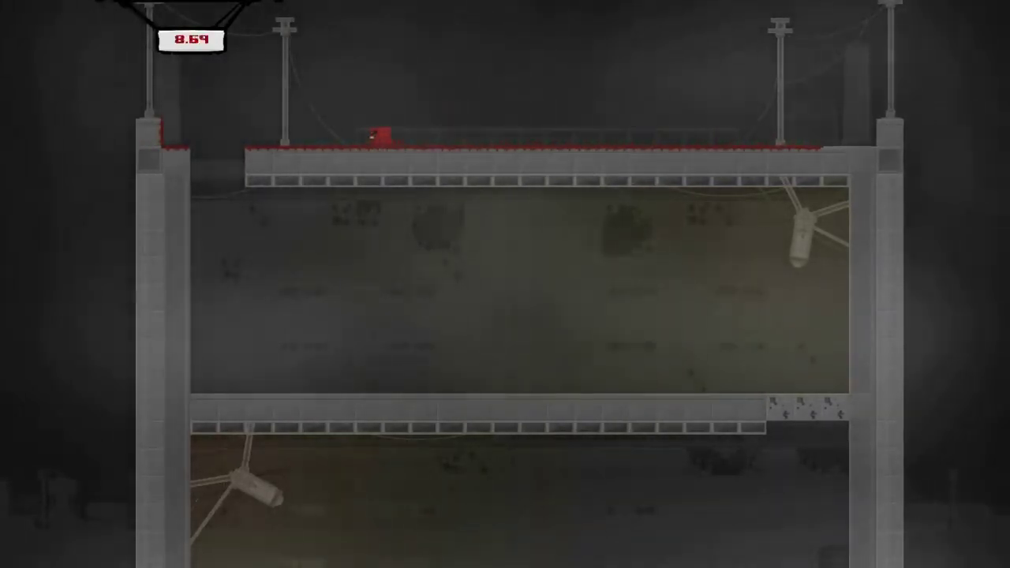
pyautogui.press('Down')
pyautogui.press('Right')
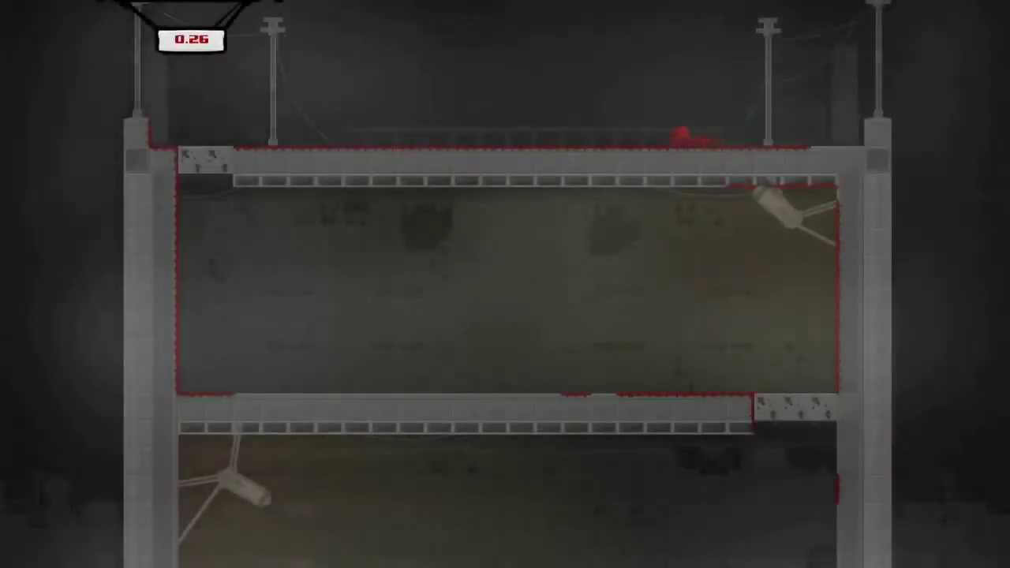
# Step: On the next try, fall down the left side and climb the corridor's right wall
pyautogui.press('Left')
pyautogui.press('space')
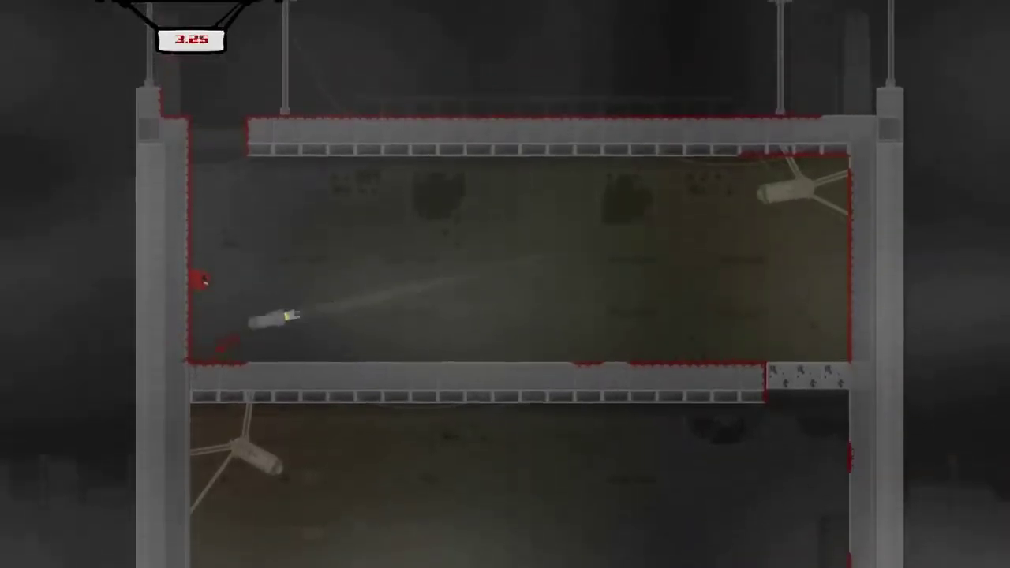
pyautogui.press('Right')
pyautogui.press('Right')
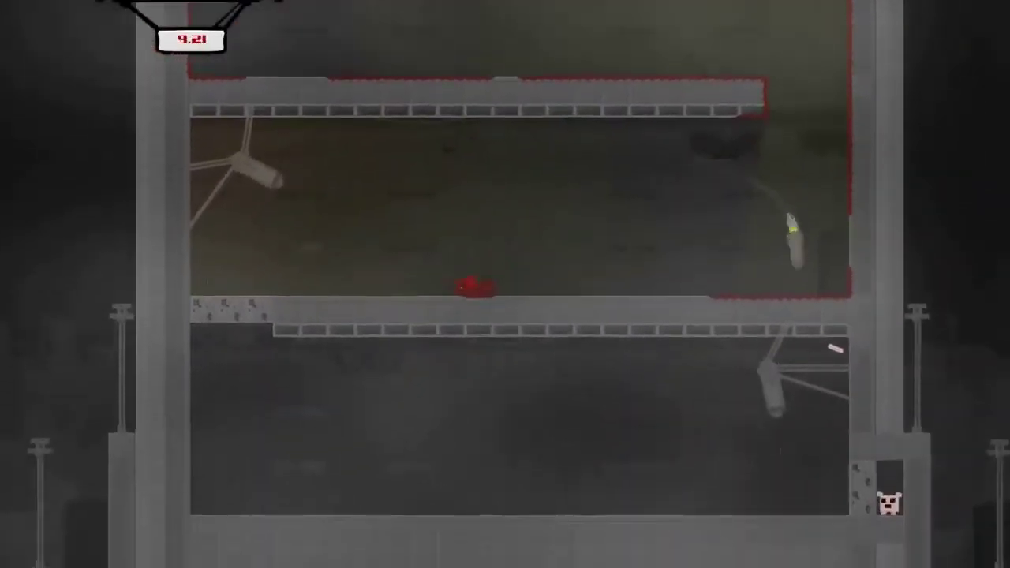
pyautogui.press('space')
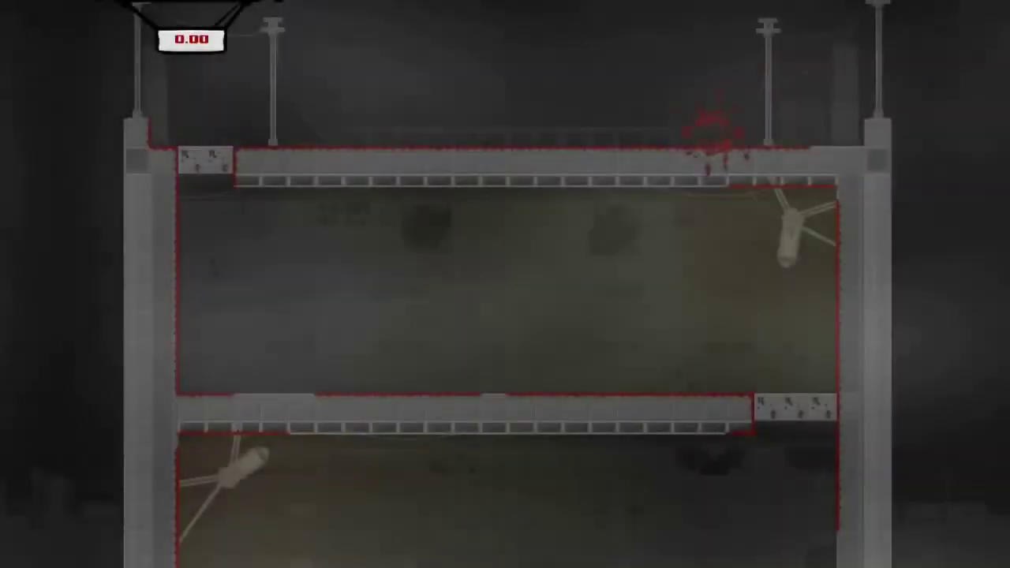
# Step: Retry by dropping down the left wall and running right through the corridor
pyautogui.press('Left')
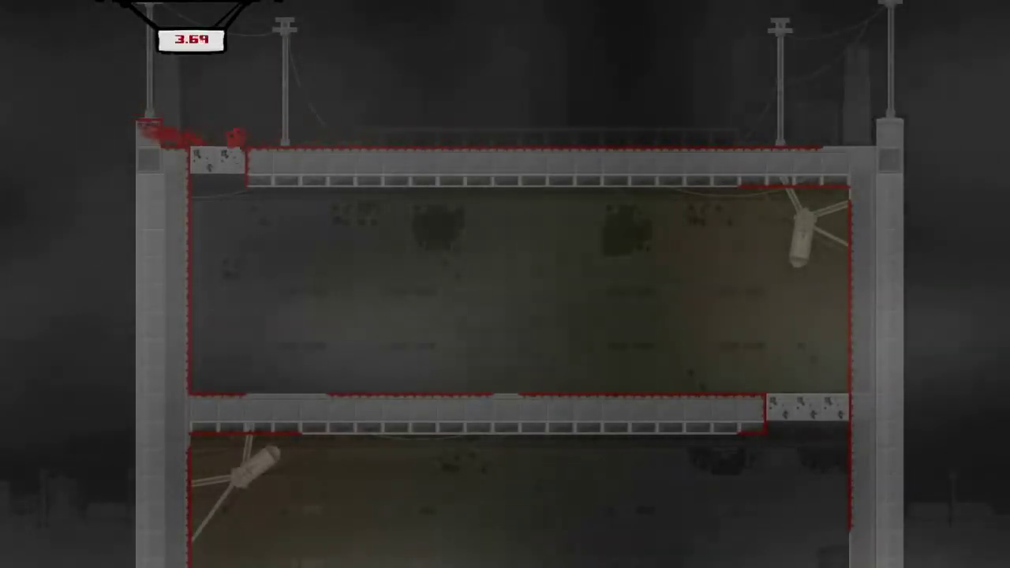
pyautogui.press('Right')
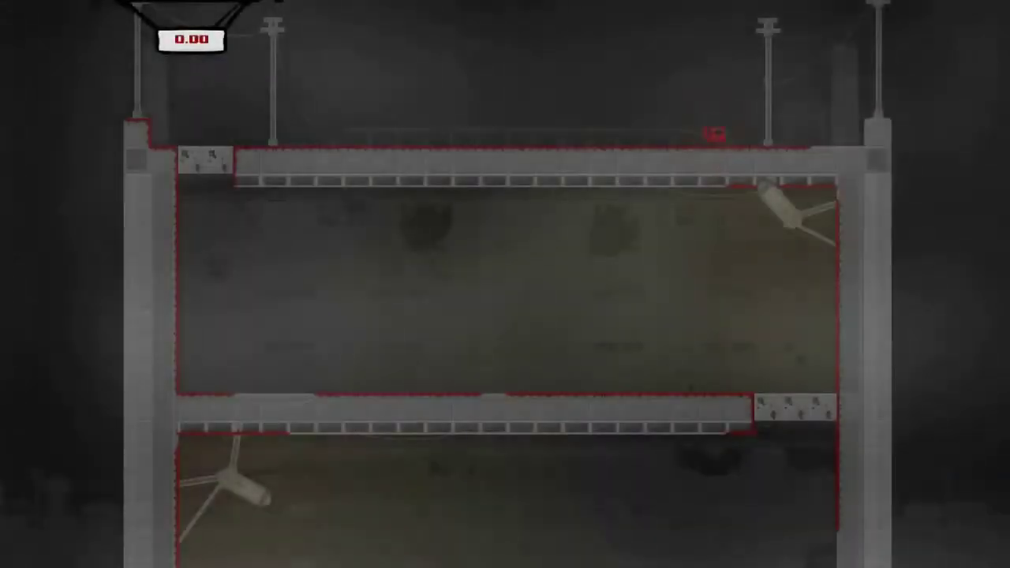
pyautogui.press('Left')
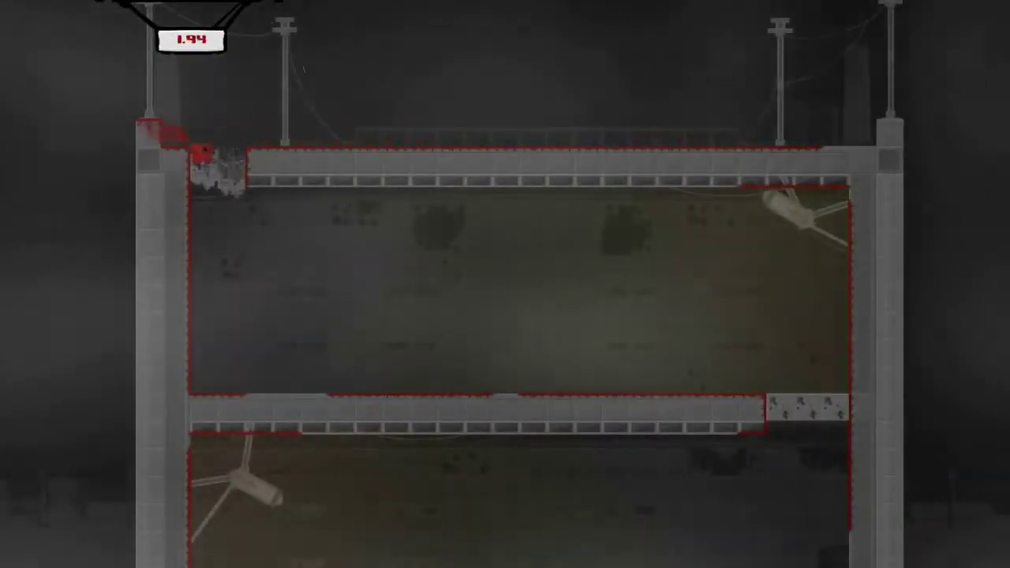
pyautogui.press('Left')
pyautogui.press('Right')
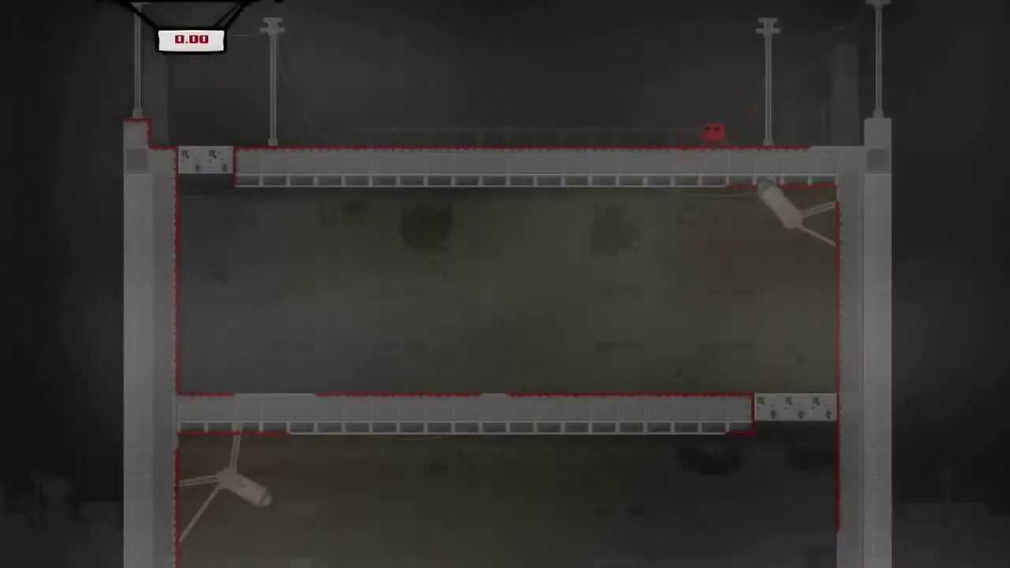
# Step: Drop into the corridor, dodge the missiles and dash to the far right wall
pyautogui.press('Left')
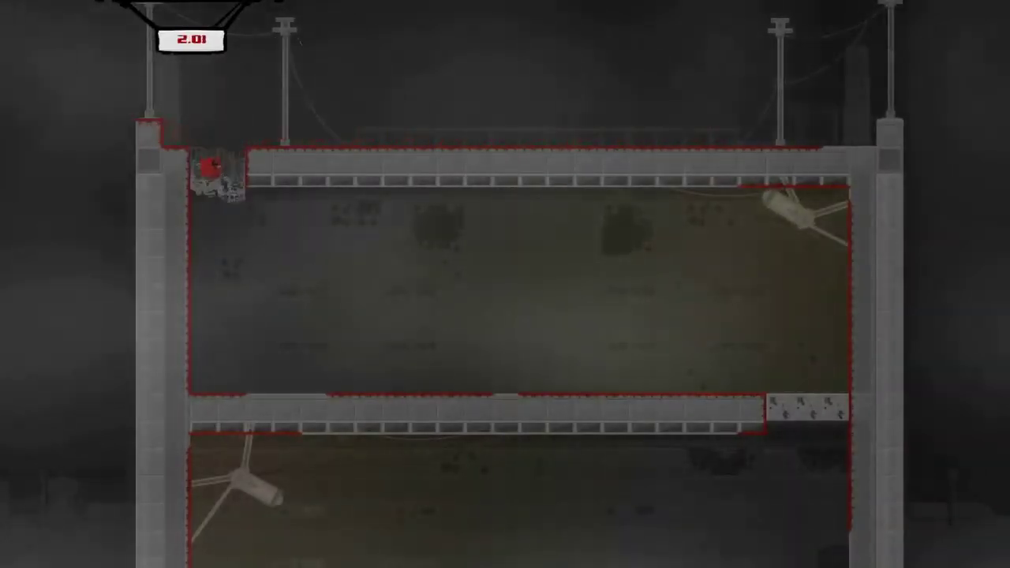
pyautogui.press('Left')
pyautogui.press('Right')
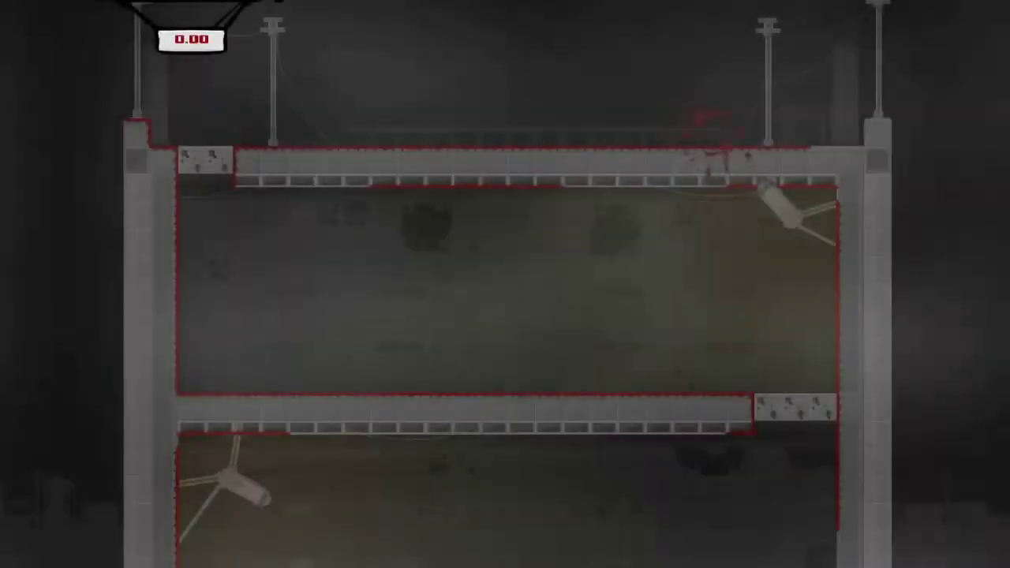
pyautogui.press('Left')
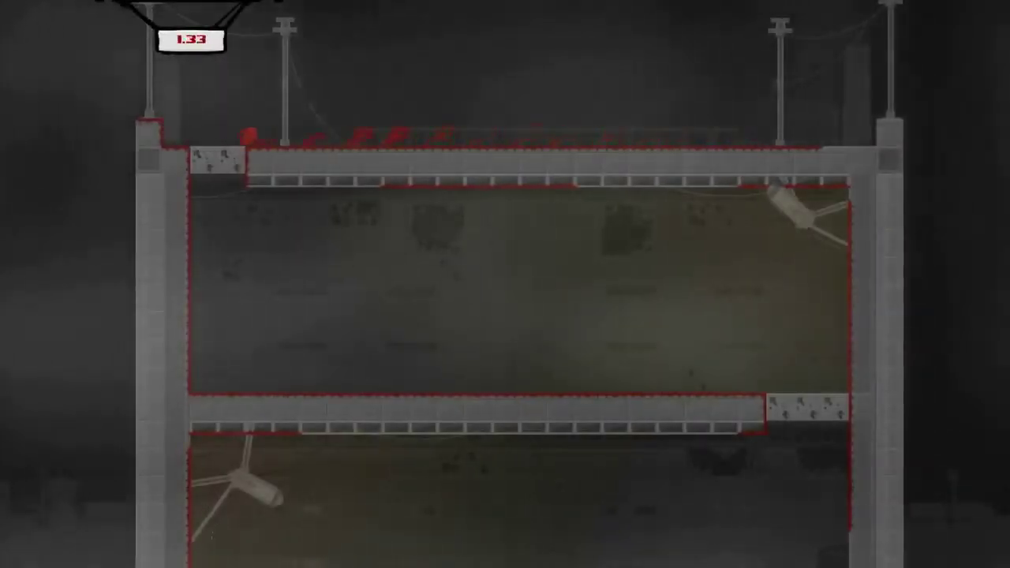
pyautogui.press('Right')
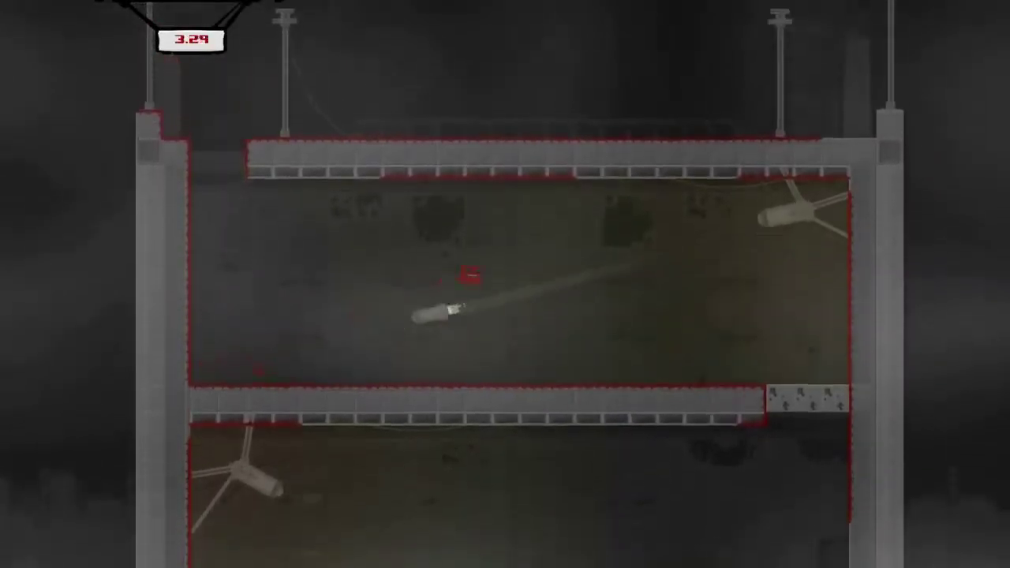
pyautogui.press('Left')
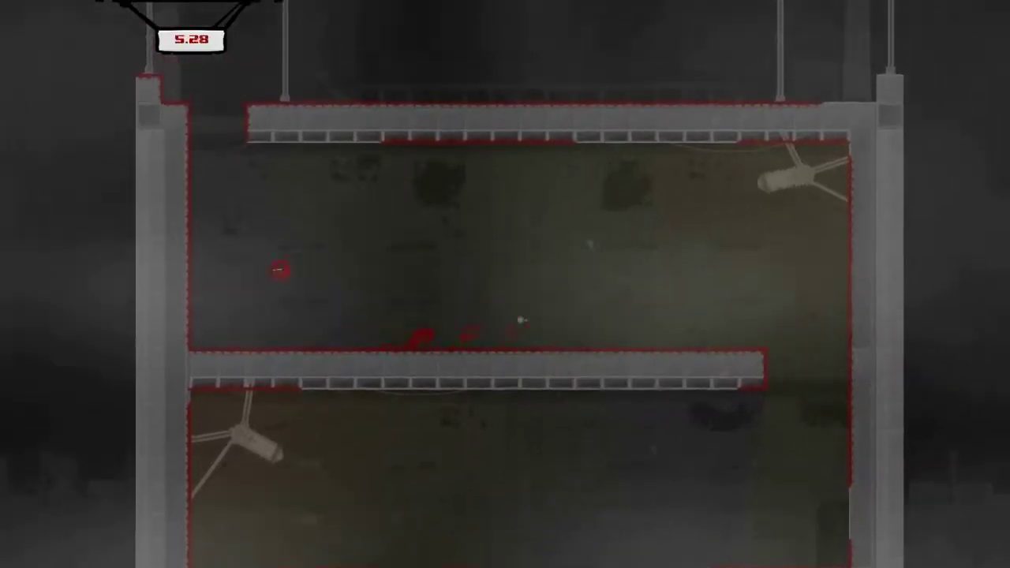
pyautogui.press('Right')
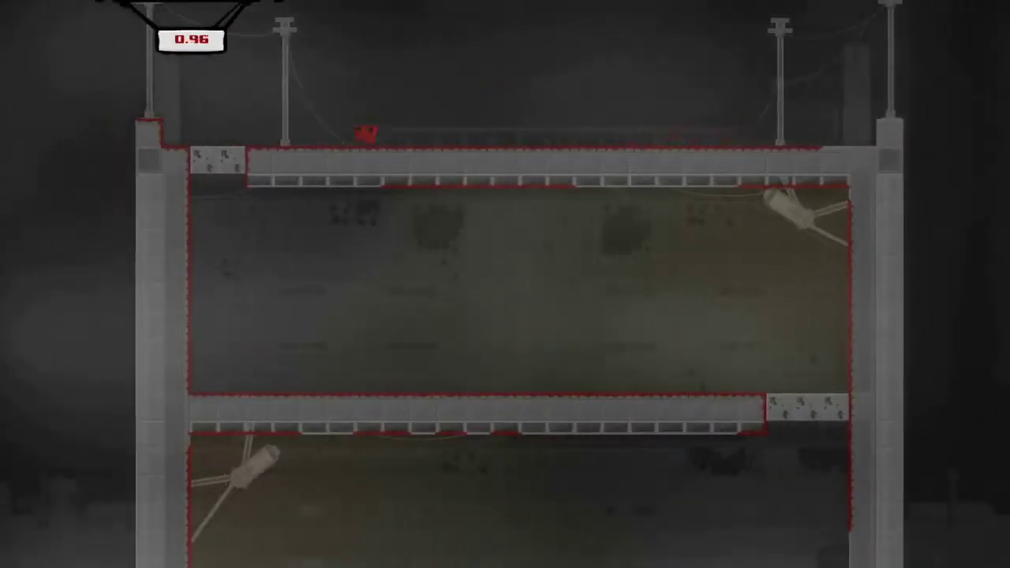
pyautogui.press('Left')
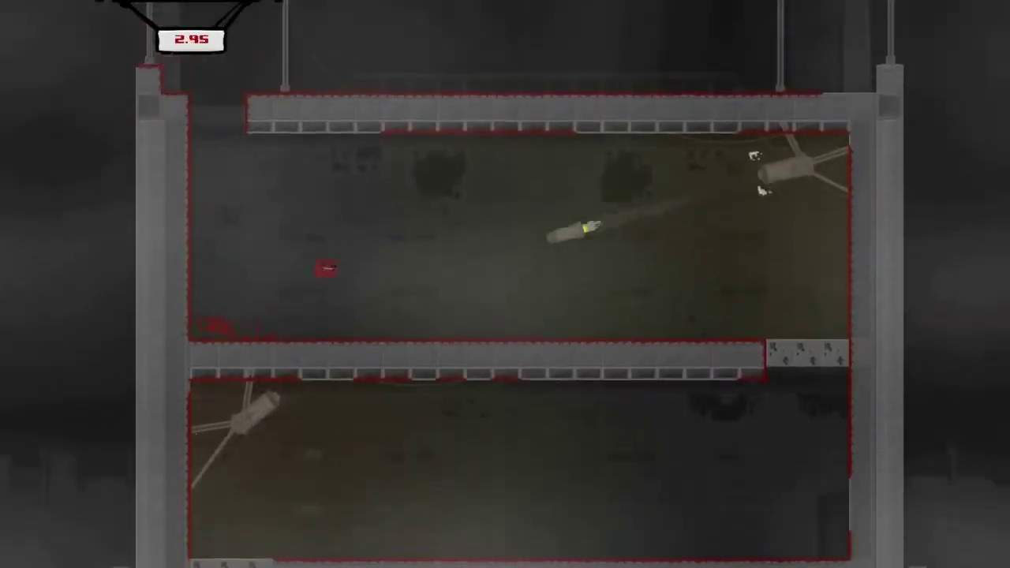
# Step: Drop down the left shaft to the middle floor, then run left through the lower corridor
pyautogui.press('Right')
pyautogui.press('Right')
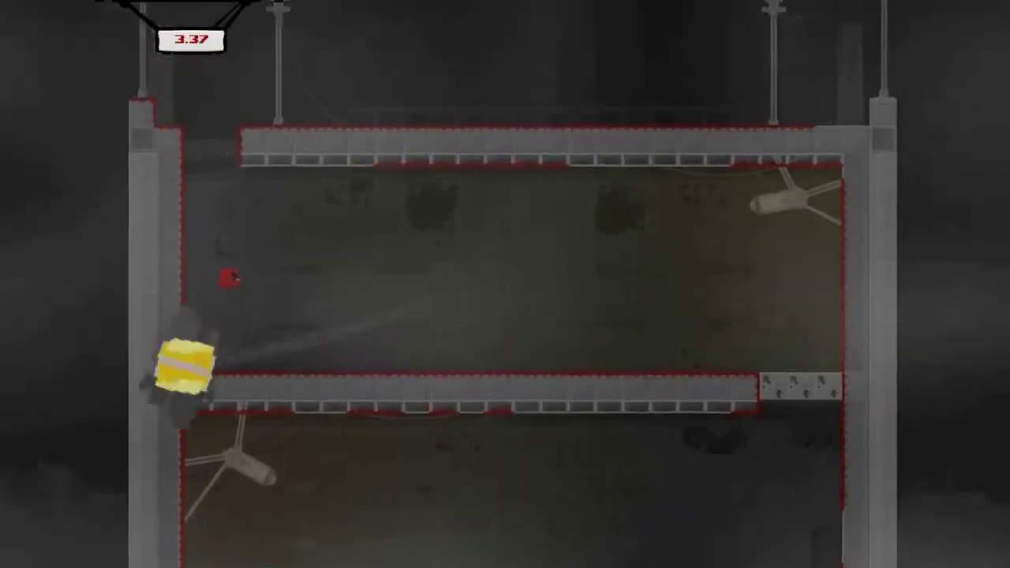
pyautogui.press('Right')
pyautogui.press('space')
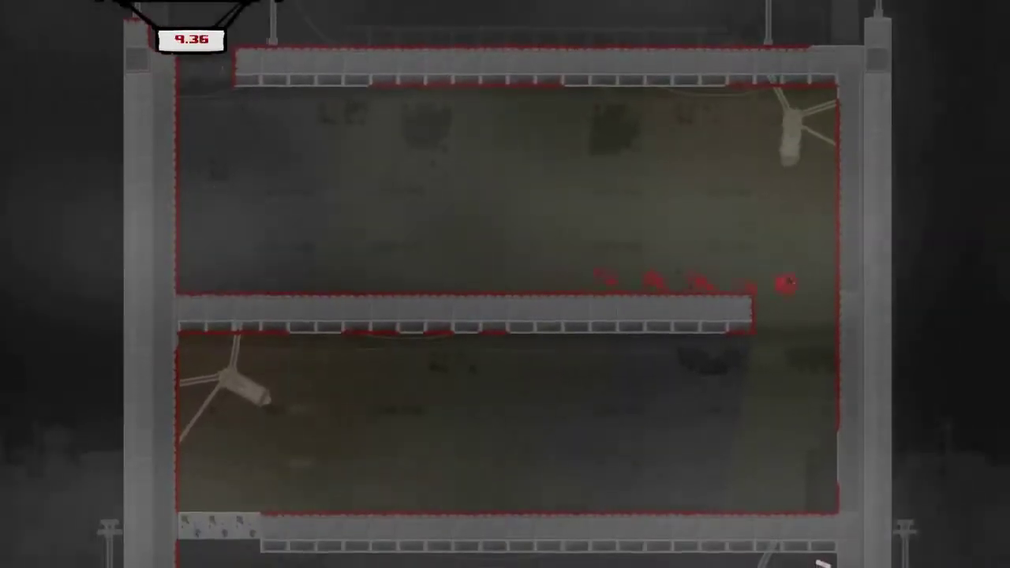
pyautogui.press('Left')
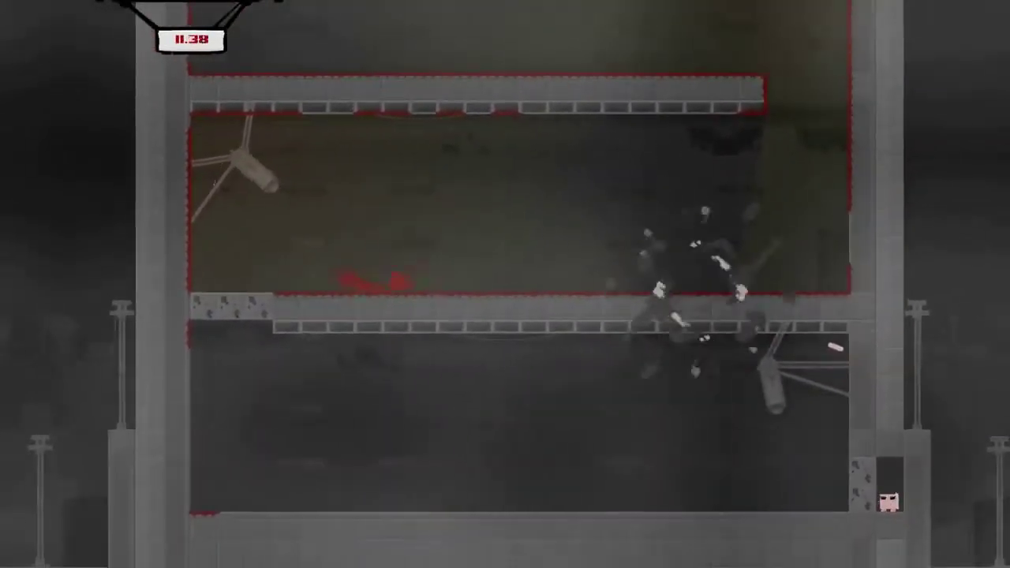
pyautogui.press('Left')
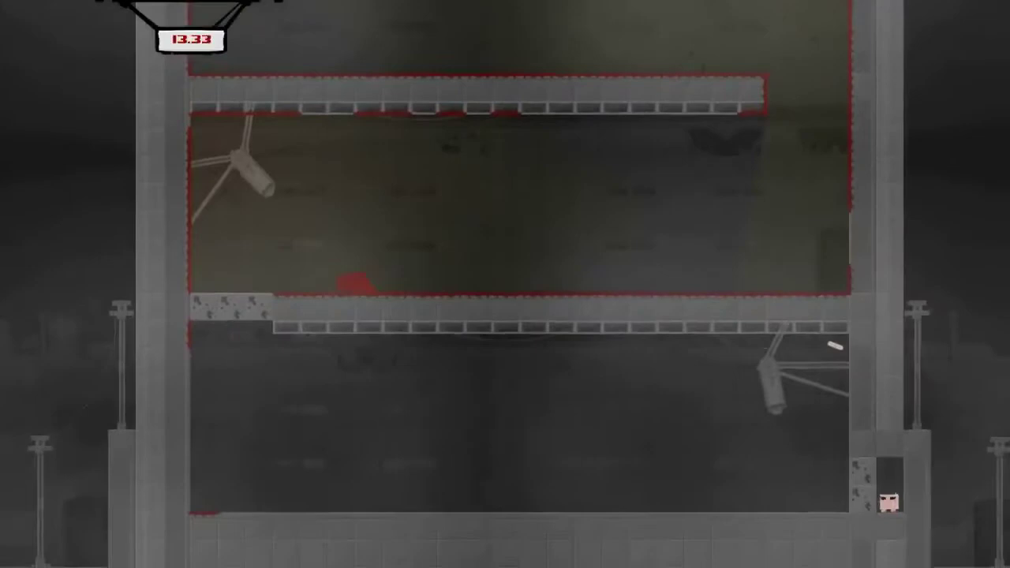
pyautogui.press('Left')
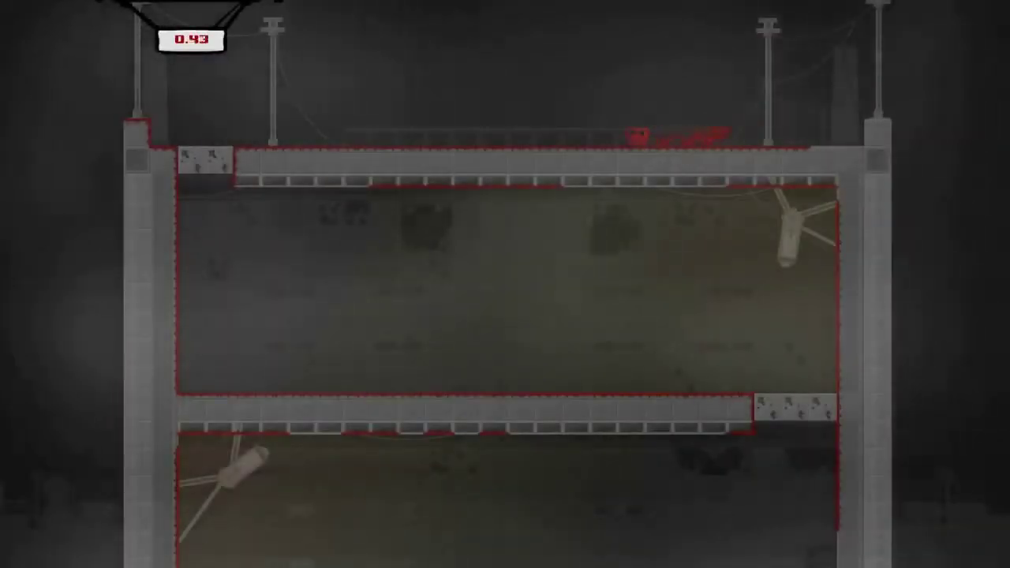
# Step: Start a new attempt and dash right to cling to the corridor's right wall
pyautogui.press('Left')
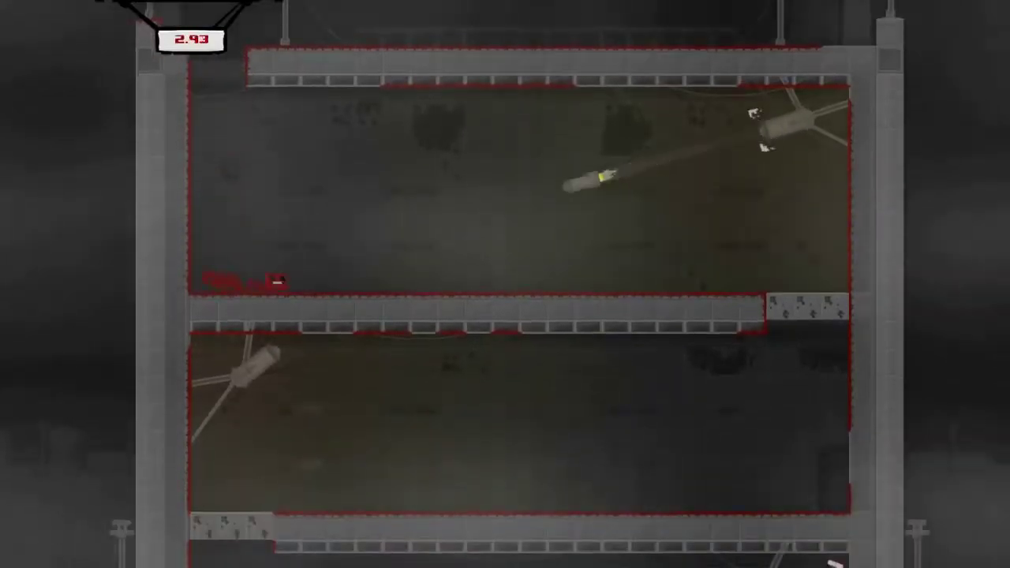
pyautogui.press('Right')
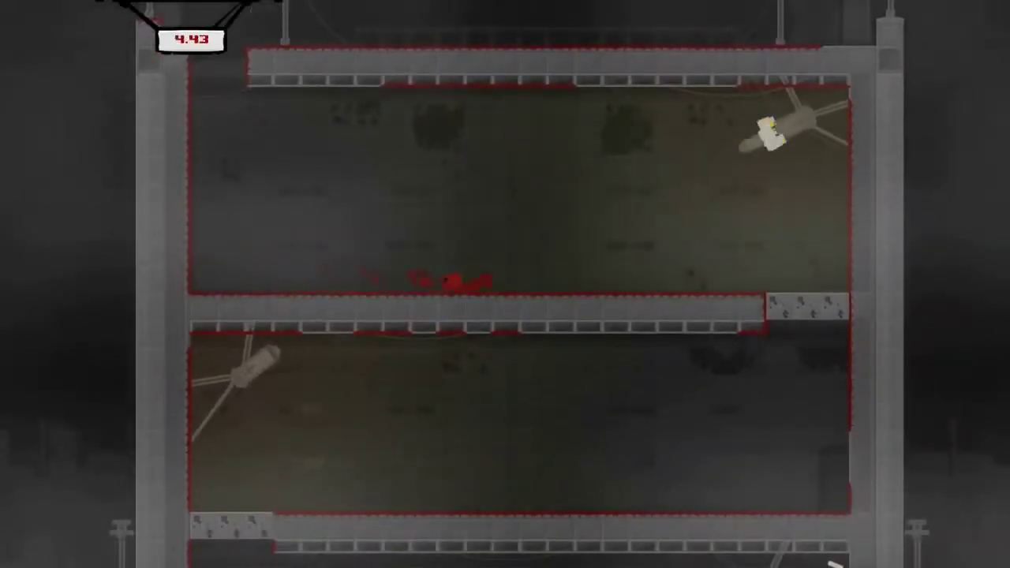
pyautogui.press('Right')
pyautogui.press('space')
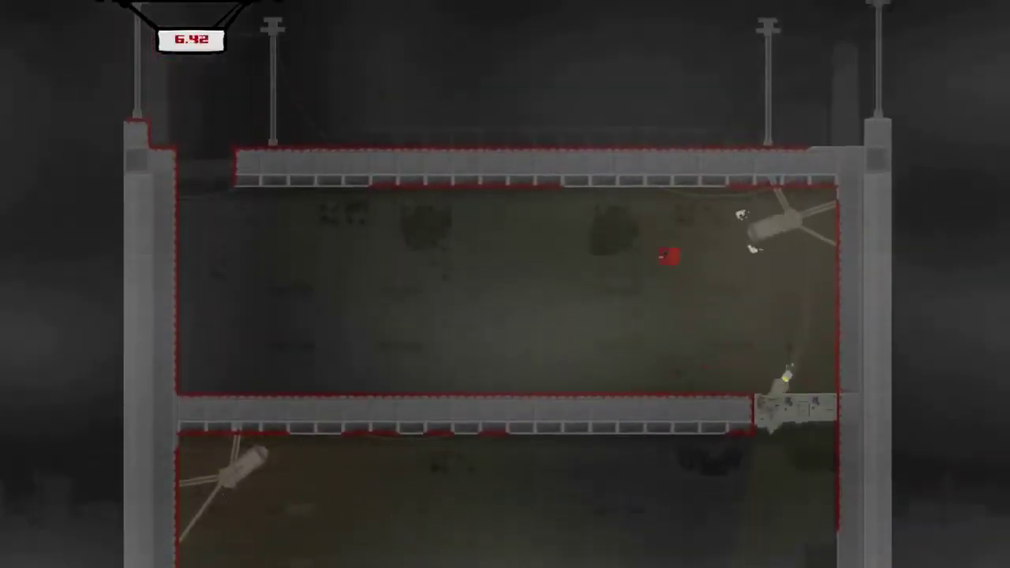
pyautogui.press('Left')
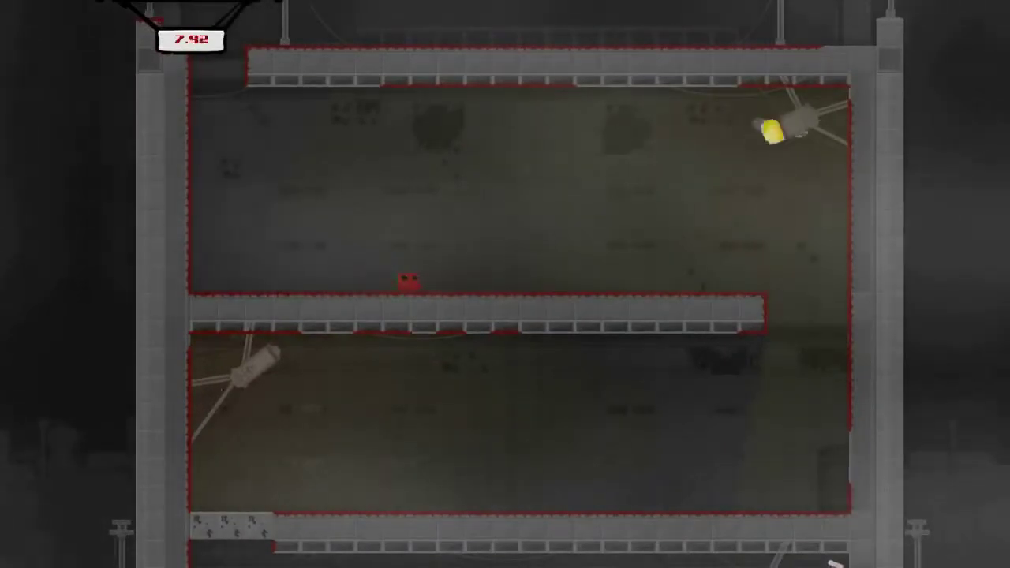
pyautogui.press('Right')
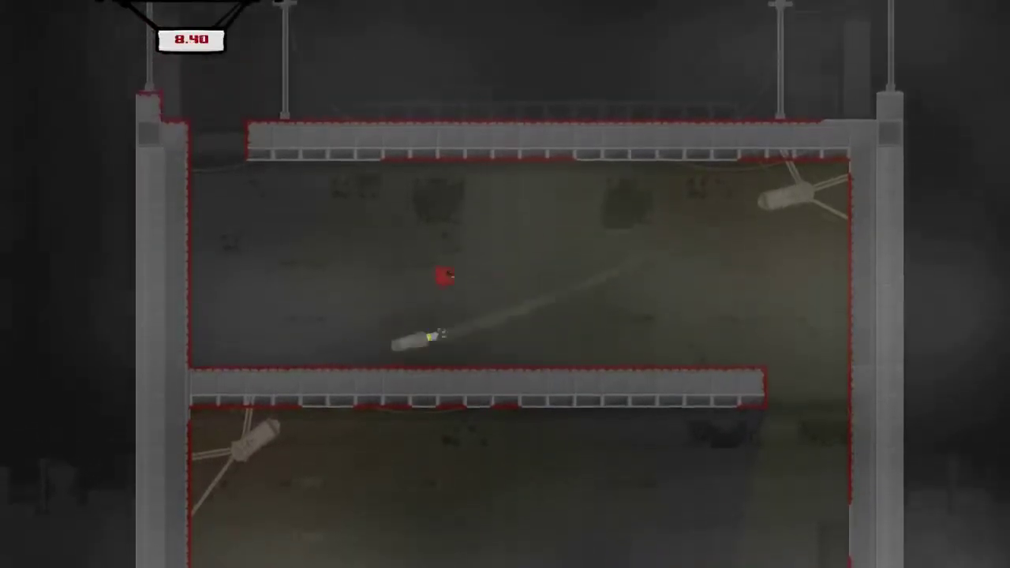
pyautogui.press('space')
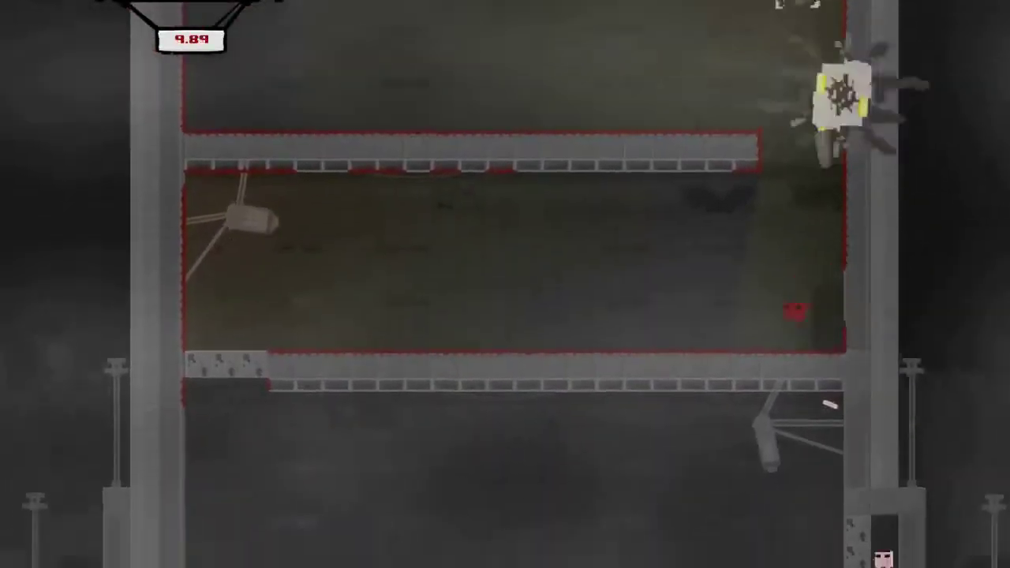
pyautogui.press('space')
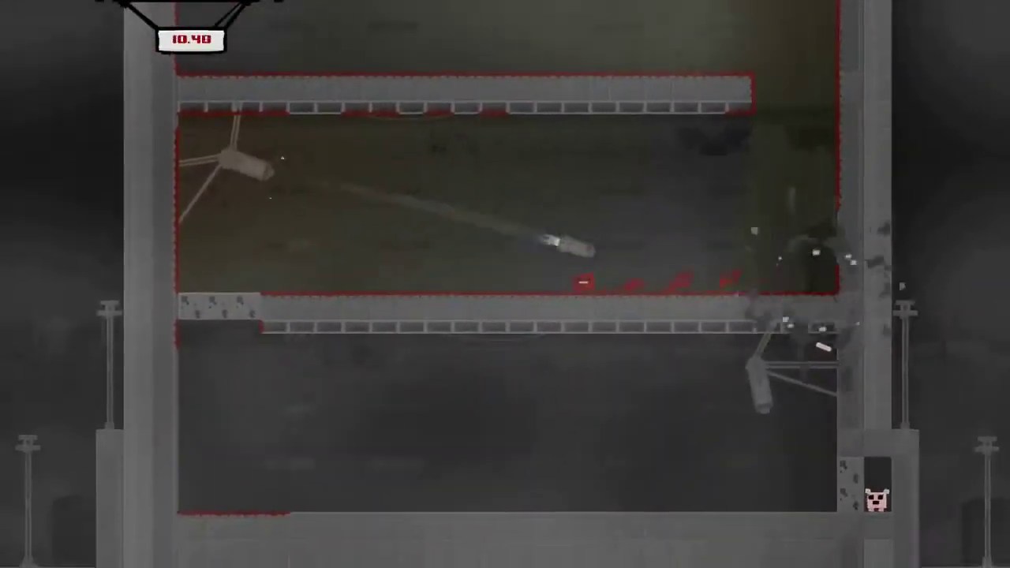
# Step: Get past the corridor hazard and run along the bottom floor to Bandage Girl
pyautogui.press('Left')
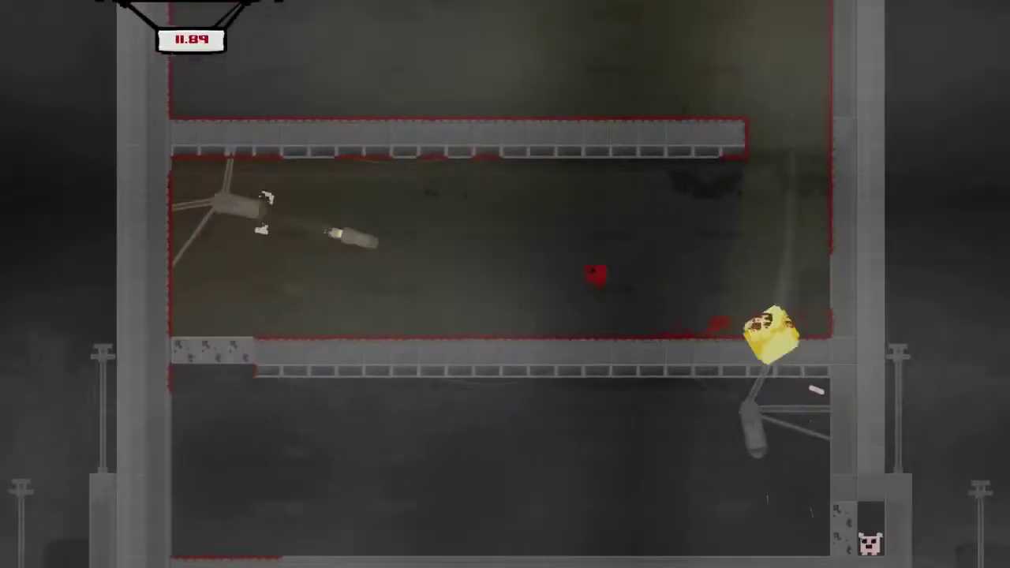
pyautogui.press('Left')
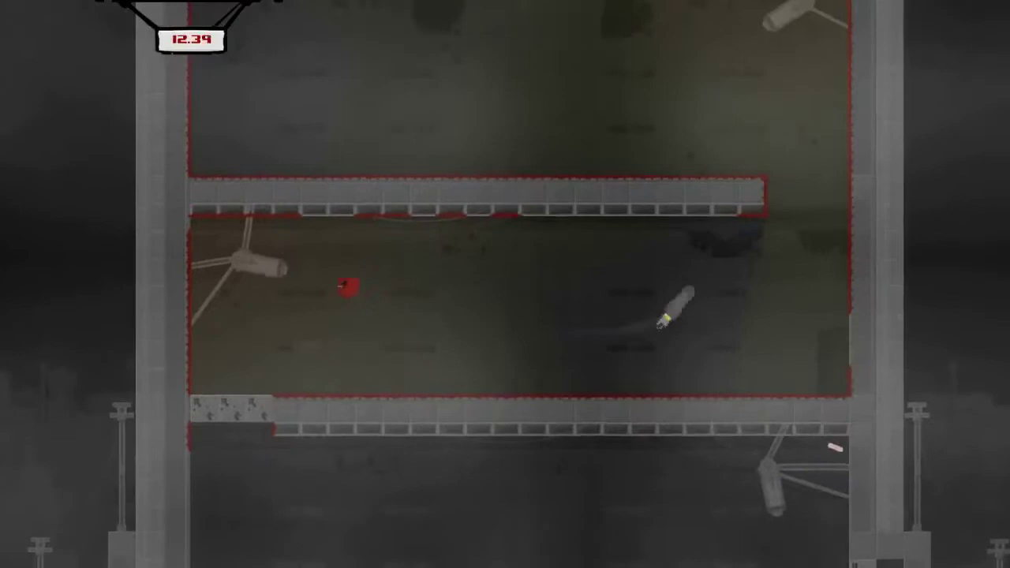
pyautogui.press('Right')
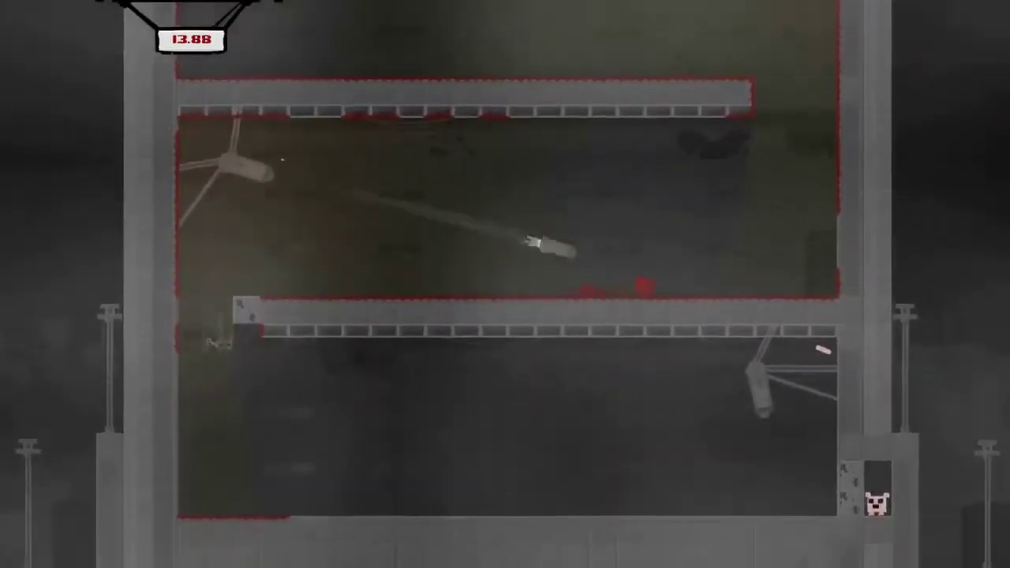
pyautogui.press('Right')
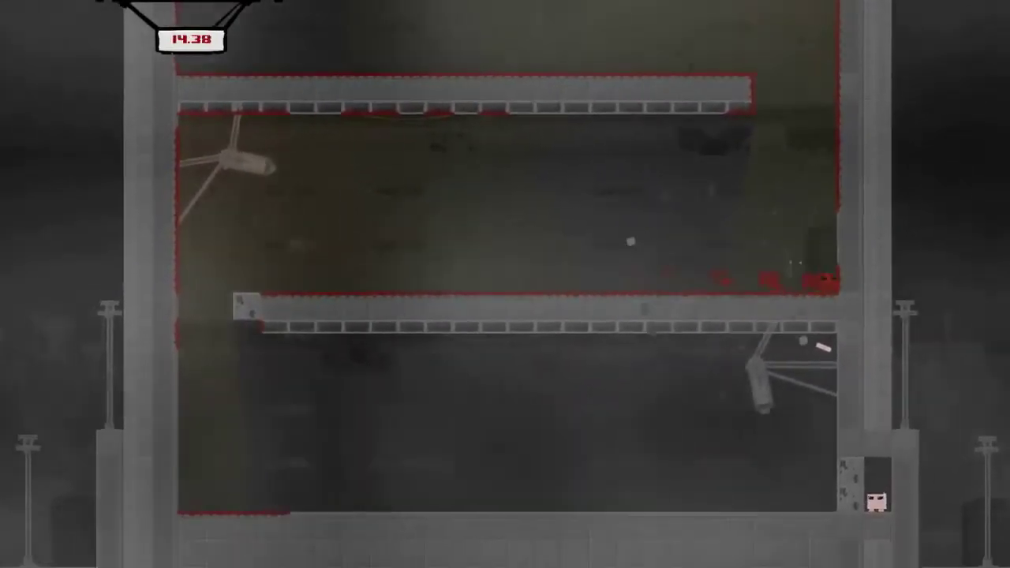
pyautogui.press('Left')
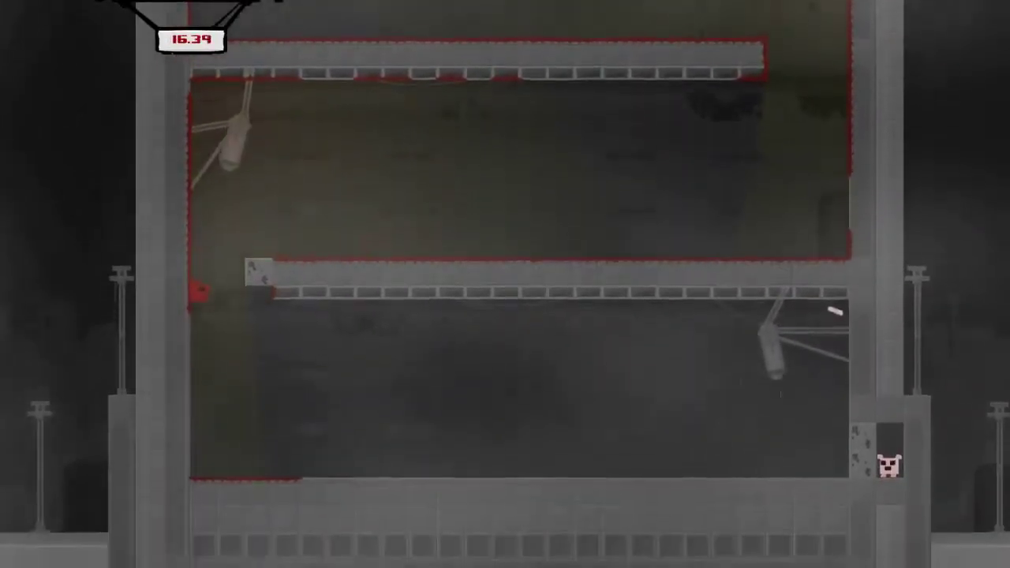
pyautogui.press('Right')
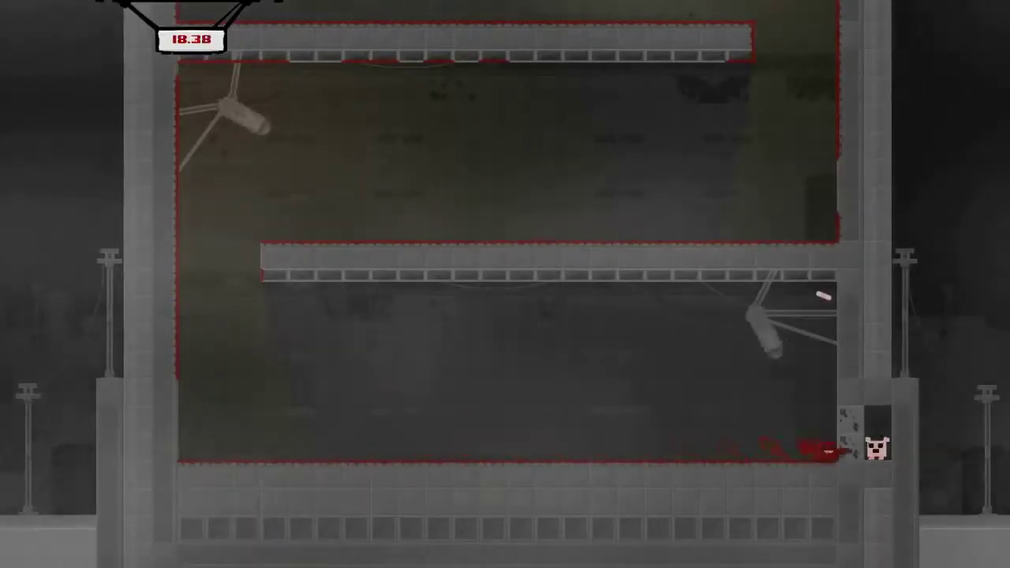
pyautogui.press('Right')
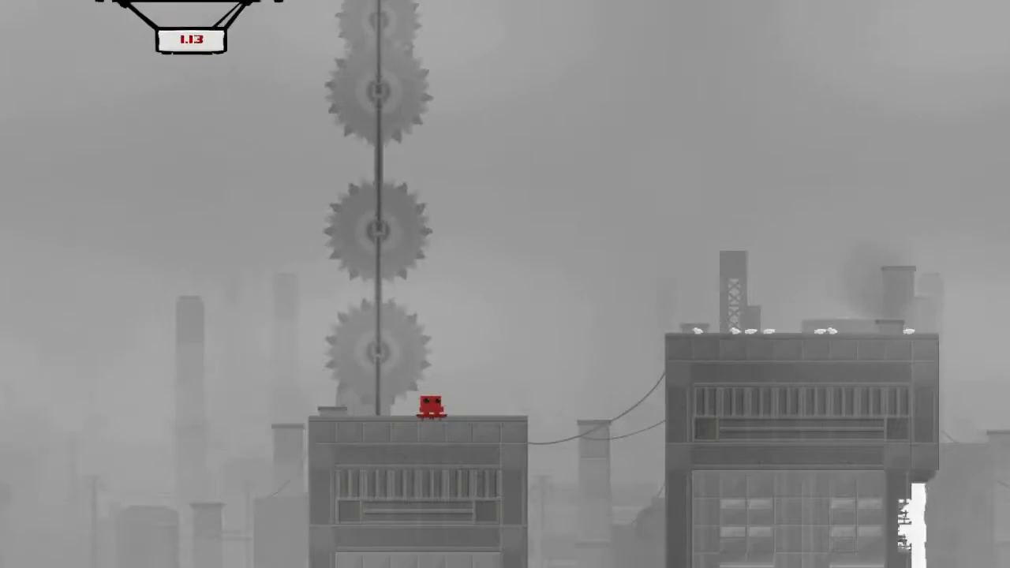
# Step: Jump to the second building and wall-jump up the tall tower shaft
pyautogui.press('Right')
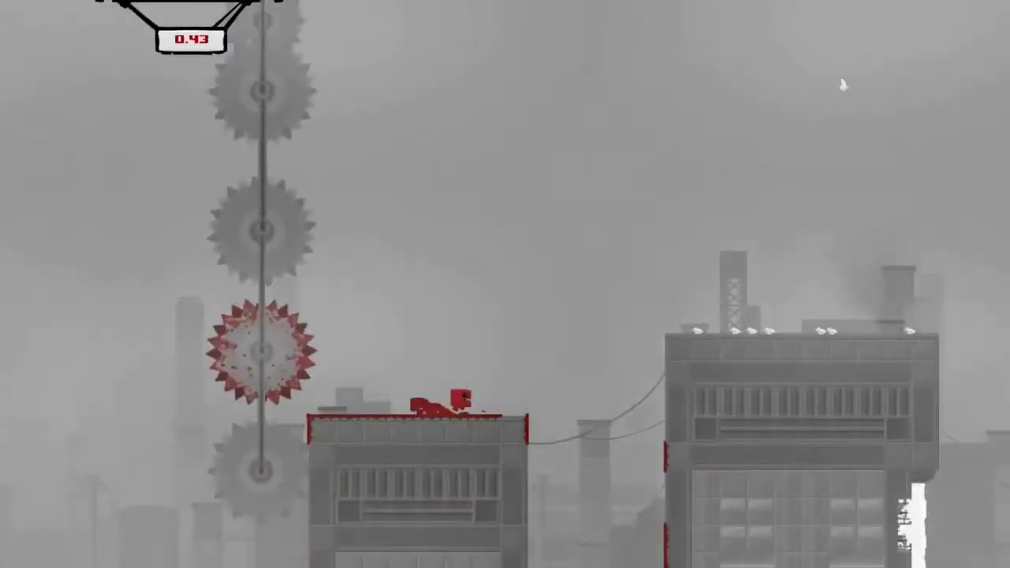
pyautogui.press('space')
pyautogui.press('Right')
pyautogui.press('space')
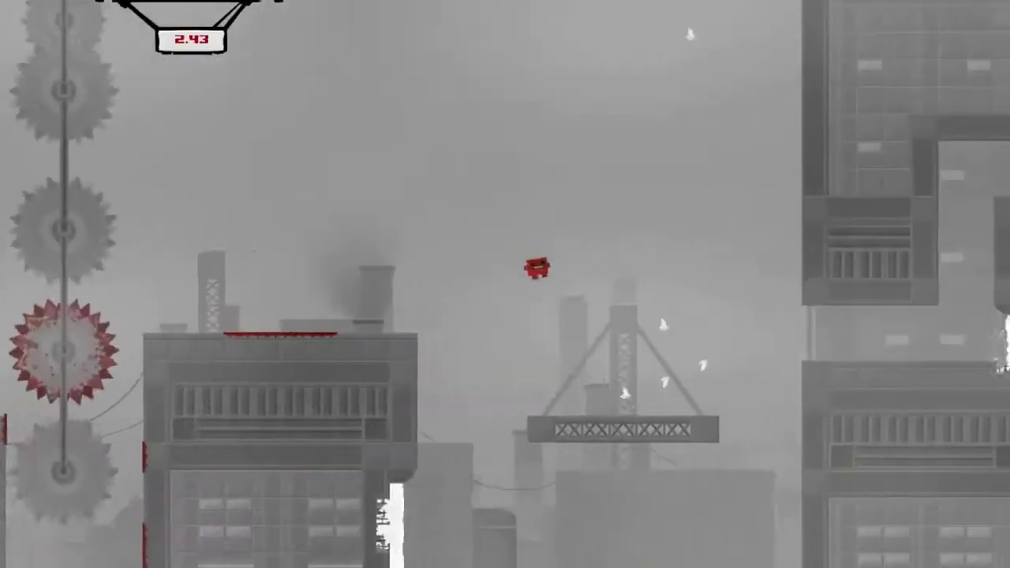
pyautogui.press('space')
pyautogui.press('space')
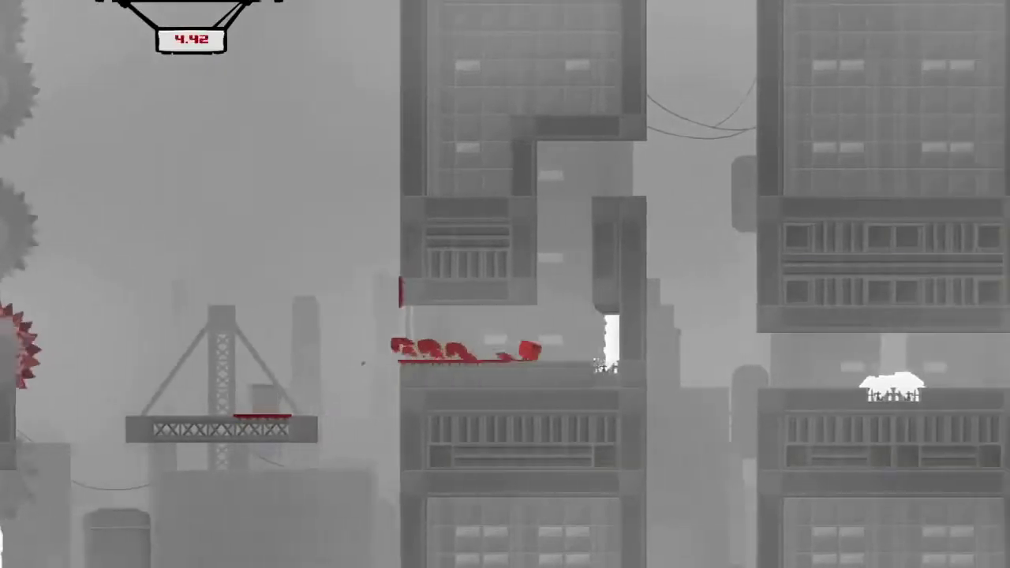
pyautogui.press('Right')
pyautogui.press('space')
pyautogui.press('space')
pyautogui.press('space')
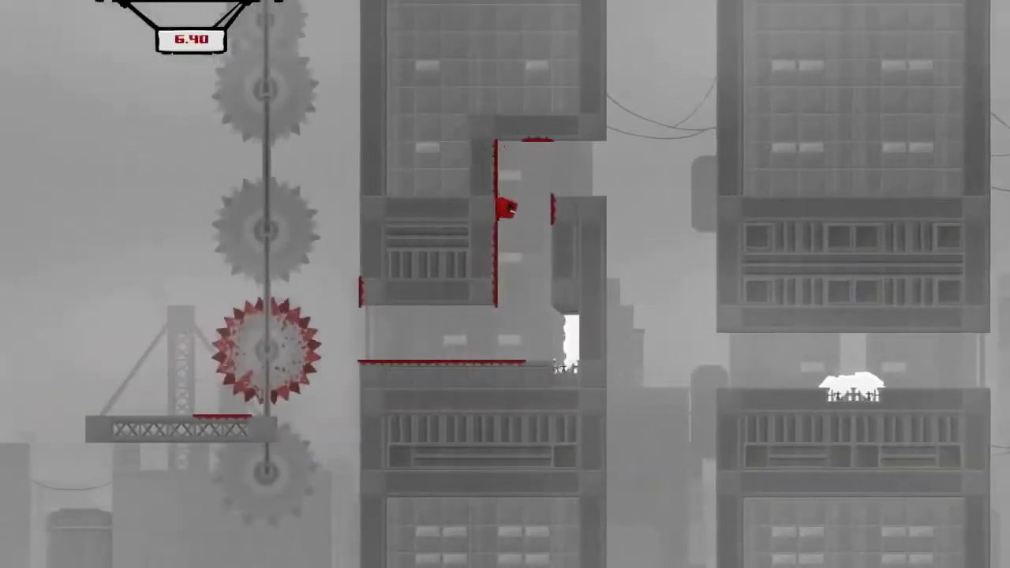
# Step: Jump out of the shaft and run and jump right across the buildings
pyautogui.press('Right')
pyautogui.press('space')
pyautogui.press('Right')
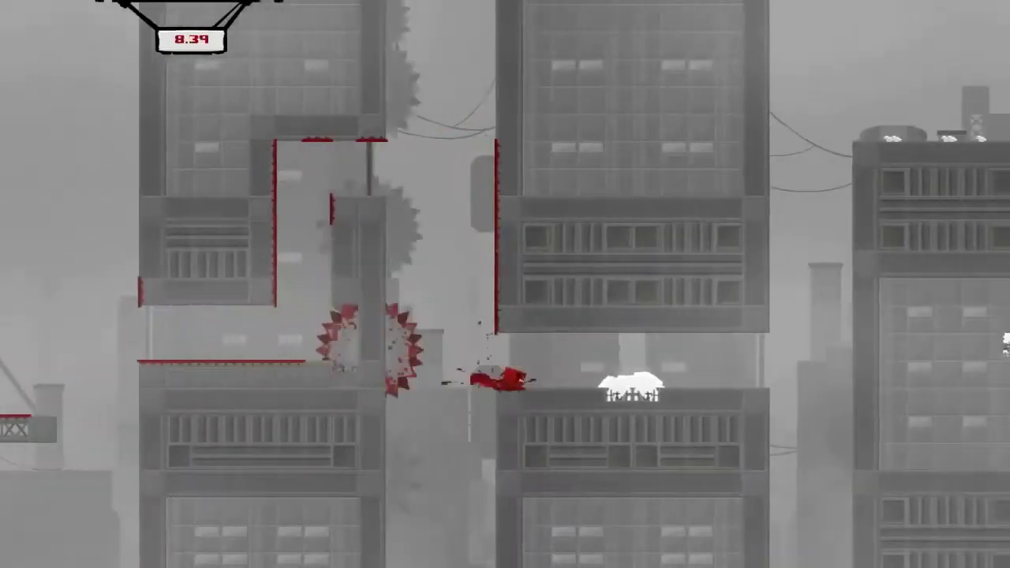
pyautogui.press('Right')
pyautogui.press('space')
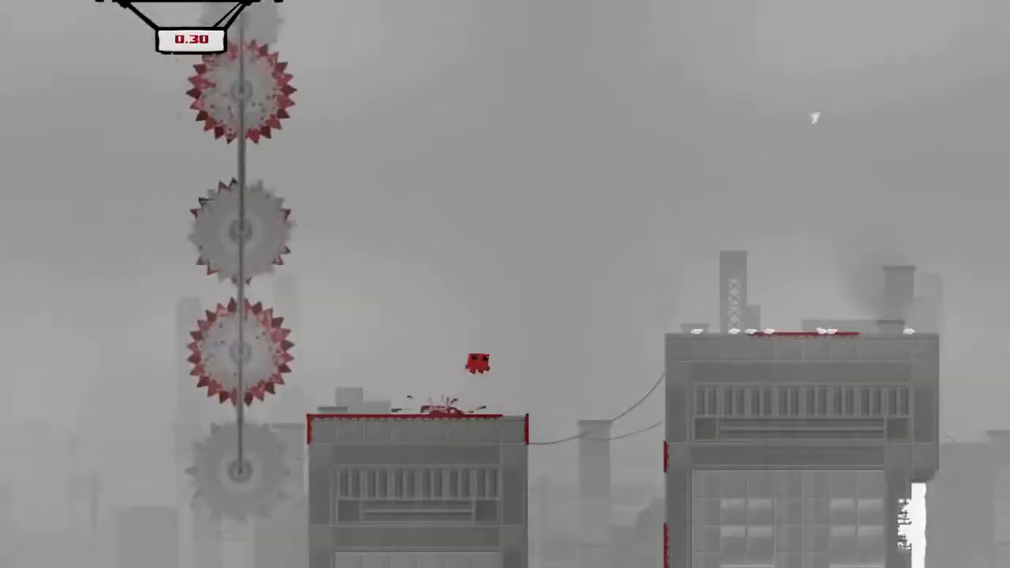
pyautogui.press('Right')
pyautogui.press('space')
pyautogui.press('Right')
pyautogui.press('space')
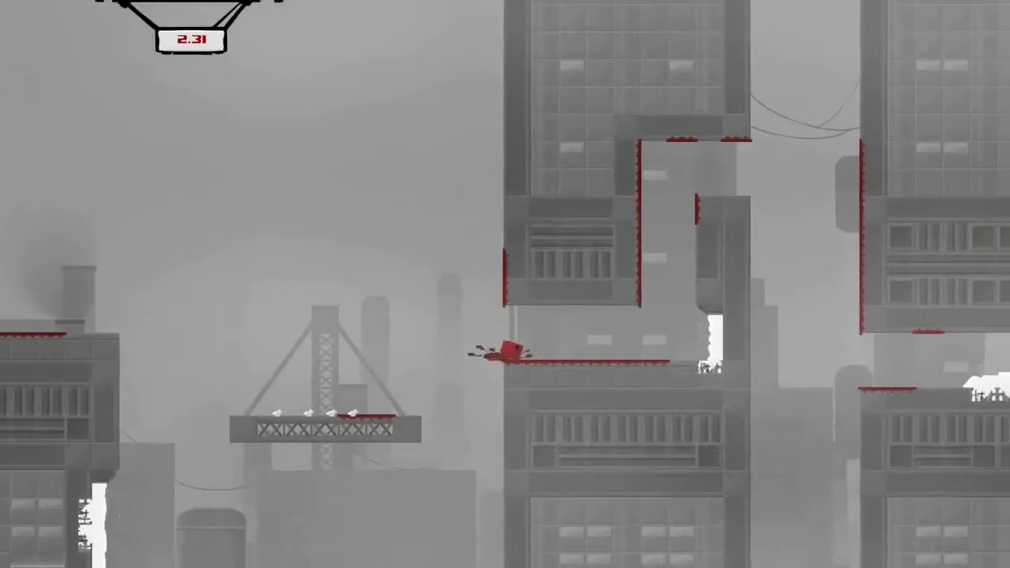
# Step: Climb the next shaft and try to clear the gap past the saws
pyautogui.press('Right')
pyautogui.press('Right')
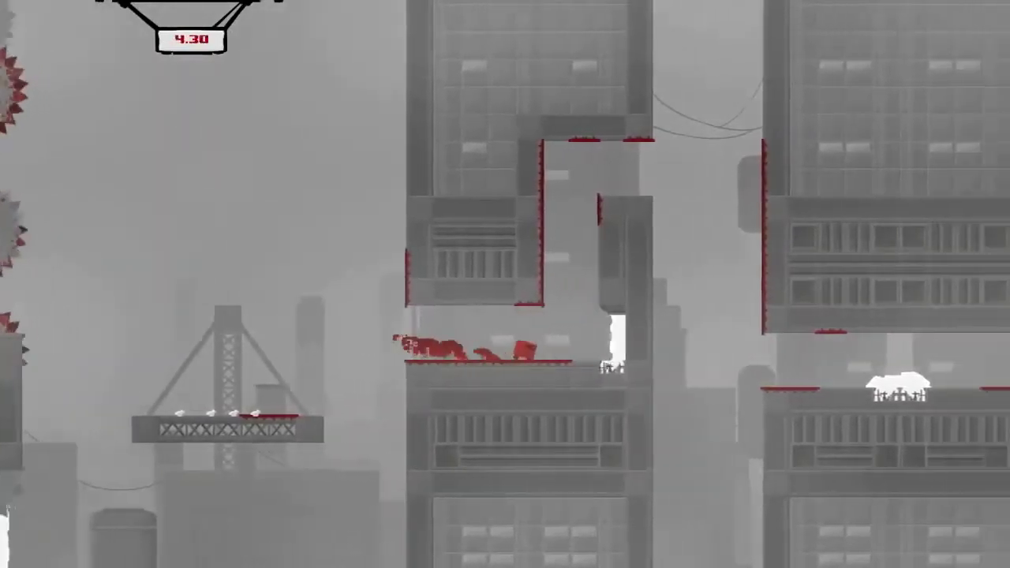
pyautogui.press('space')
pyautogui.press('Right')
pyautogui.press('space')
pyautogui.press('Right')
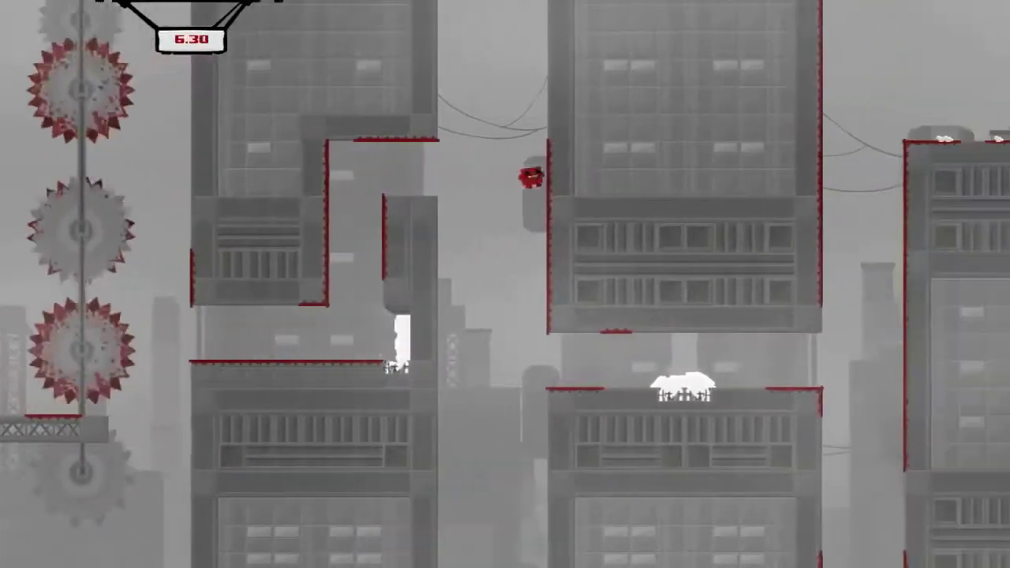
pyautogui.press('Right')
pyautogui.press('space')
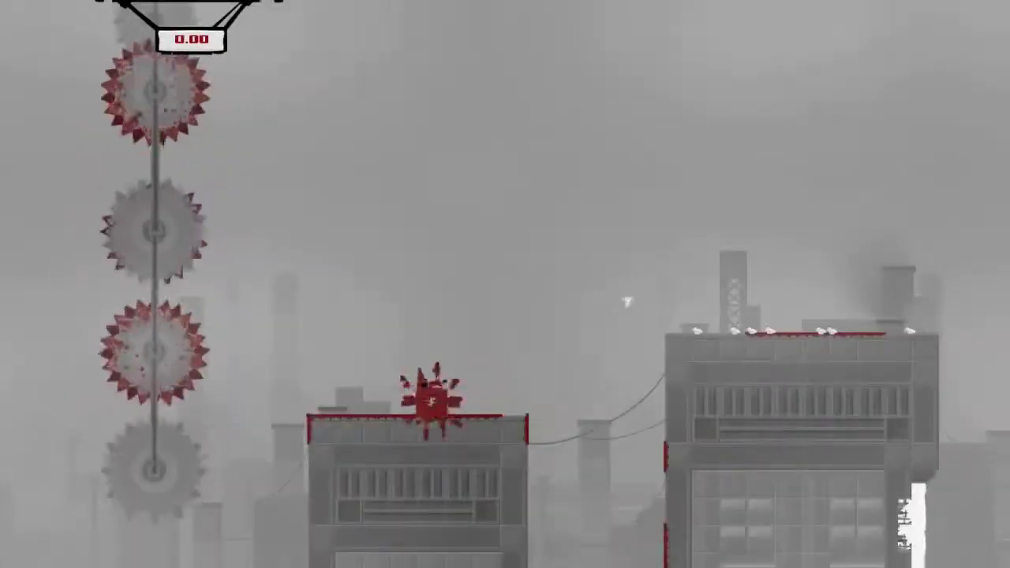
# Step: On a fresh attempt, run across the rooftops, jumping between buildings
pyautogui.press('Right')
pyautogui.press('space')
pyautogui.press('Right')
pyautogui.press('space')
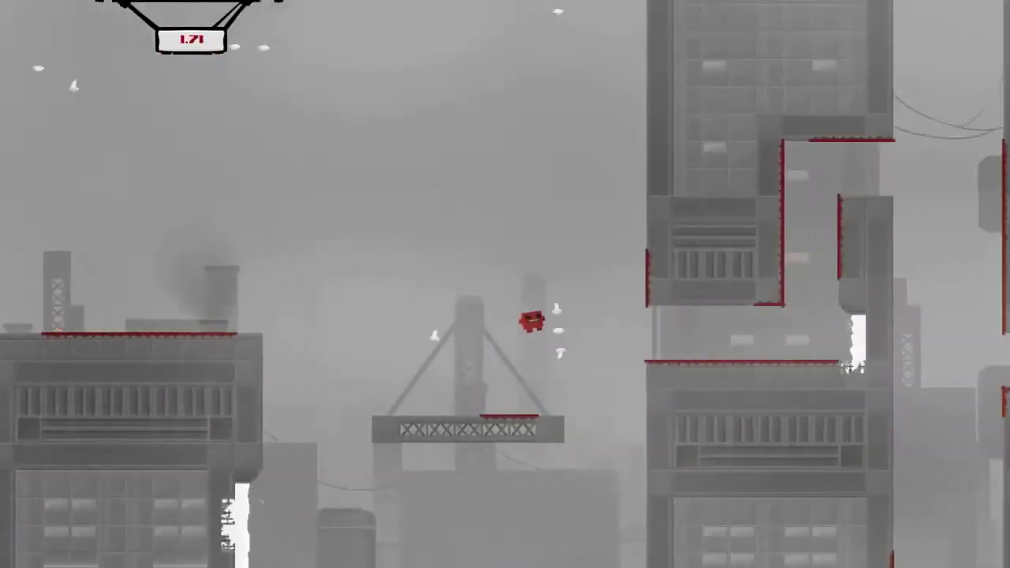
pyautogui.press('Right')
pyautogui.press('Right')
# Step: Climb the shaft's left wall, leap to the right building and reach Bandage Girl
pyautogui.press('Left')
pyautogui.press('space')
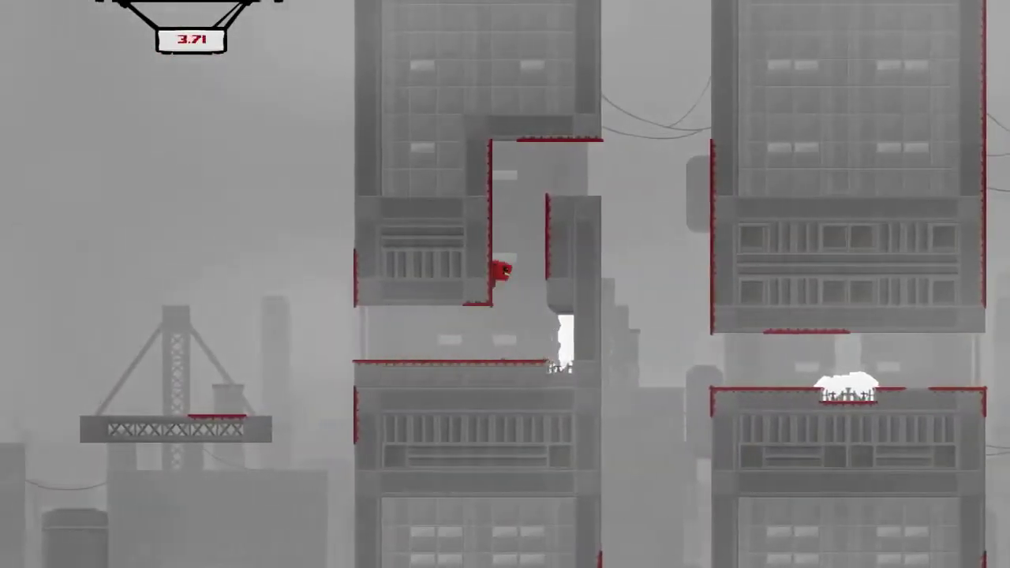
pyautogui.press('space')
pyautogui.press('space')
pyautogui.press('Right')
pyautogui.press('Right')
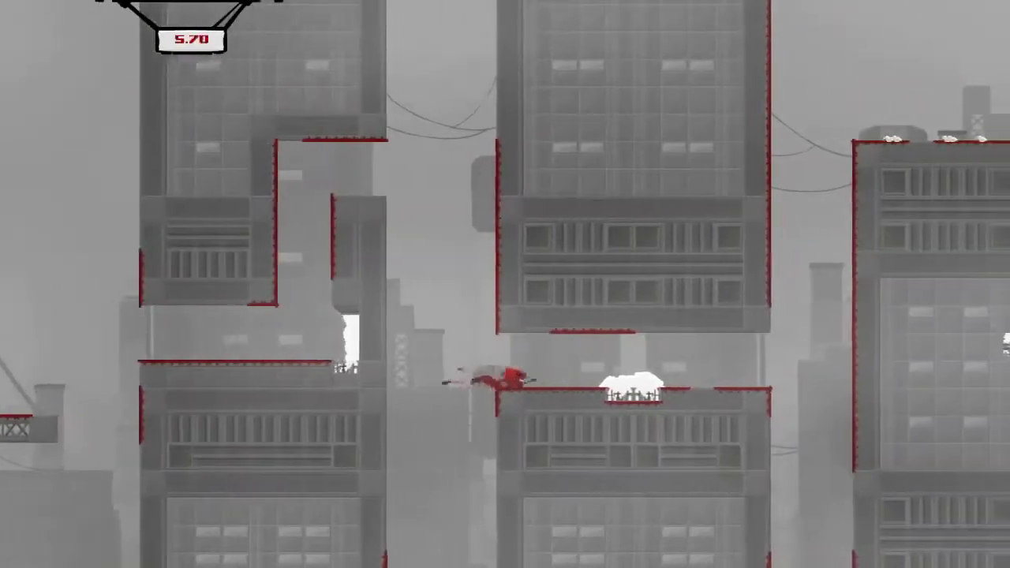
pyautogui.press('Right')
pyautogui.press('Right')
pyautogui.press('space')
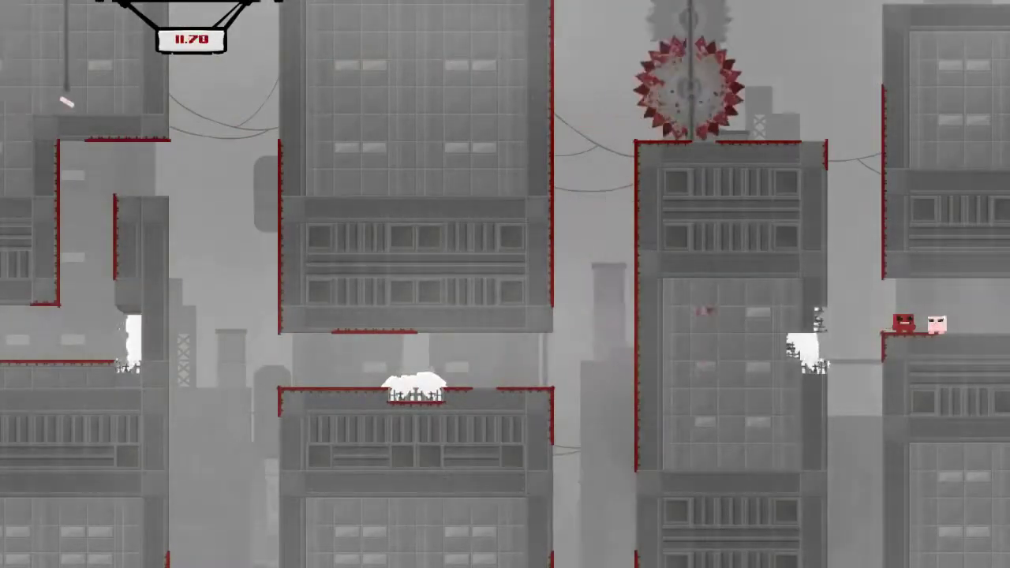
pyautogui.press('Right')
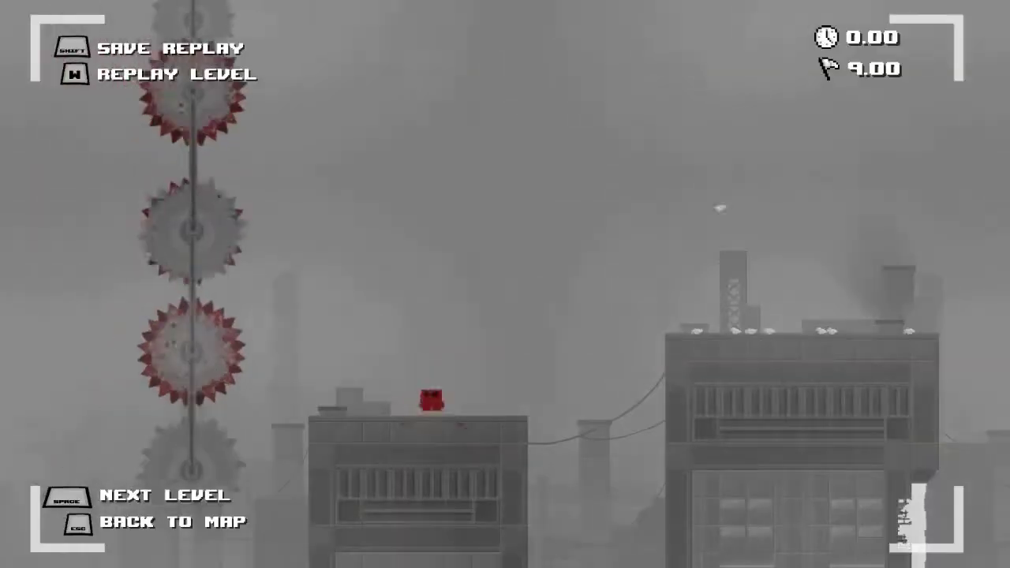
# Step: Continue from the results screen to level 3-12, The Dumper
pyautogui.press('space')
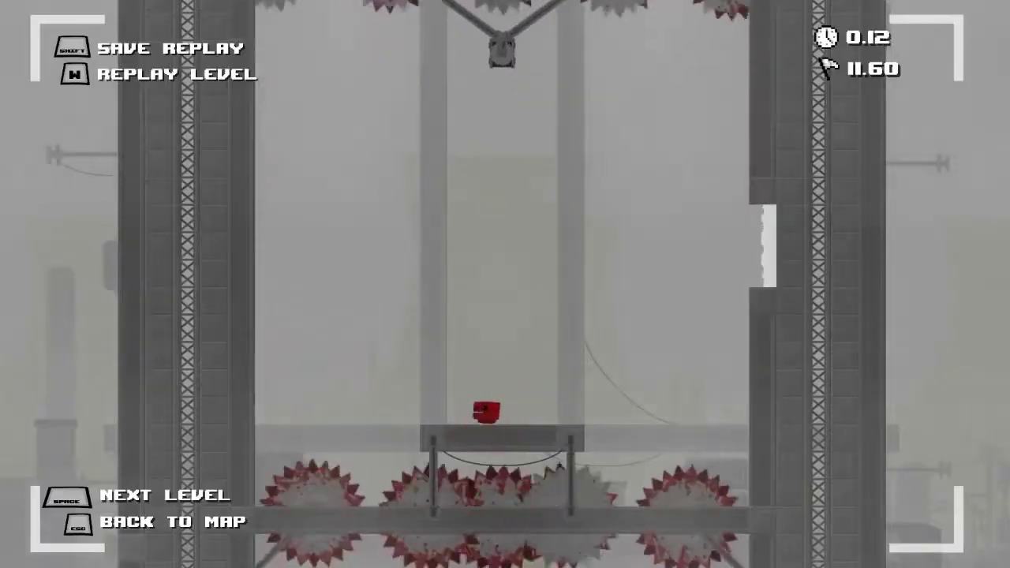
# Step: Advance to the next level, then from its results screen start 3-14, Gurdy
pyautogui.press('space')
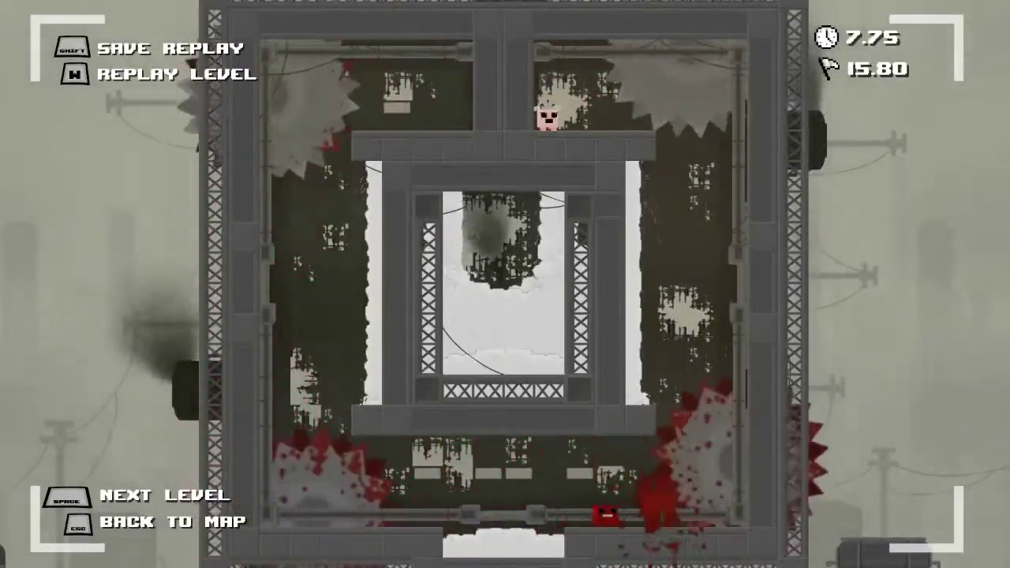
pyautogui.press('space')
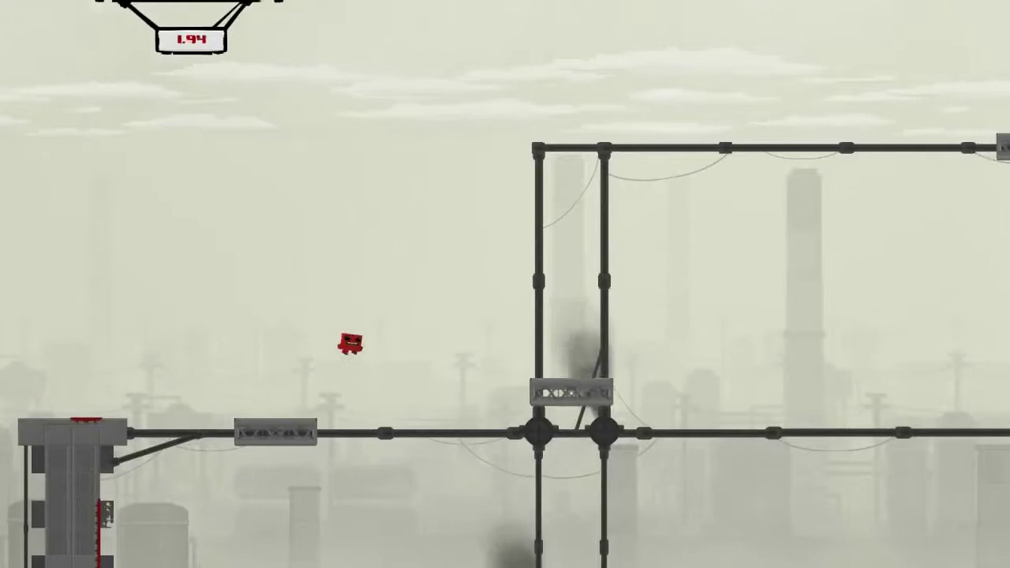
# Step: Ride the elevator, cross the rails, and descend the building's shaft to Bandage Girl (14.80 s)
pyautogui.press('Right')
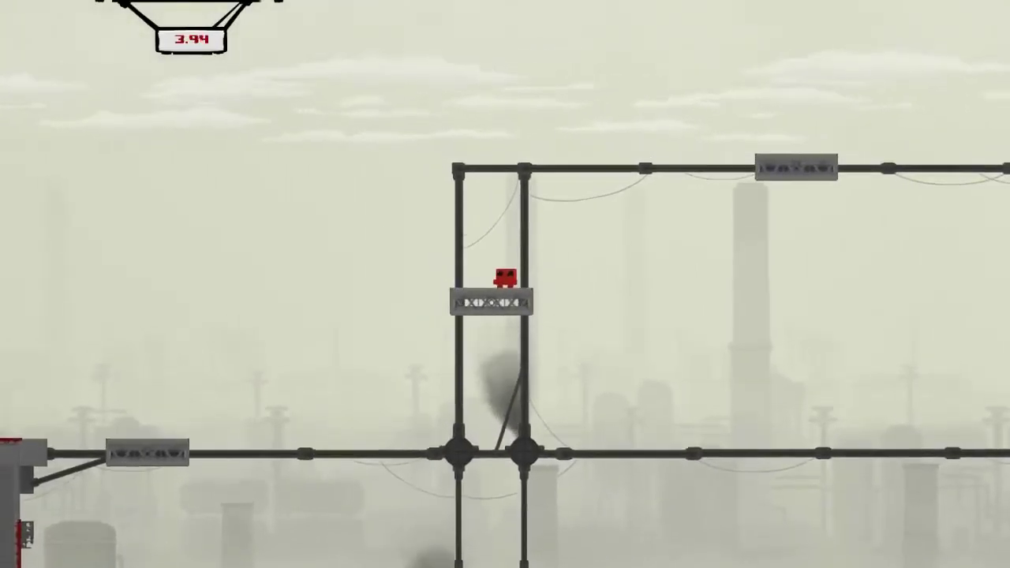
pyautogui.press('space')
pyautogui.press('Right')
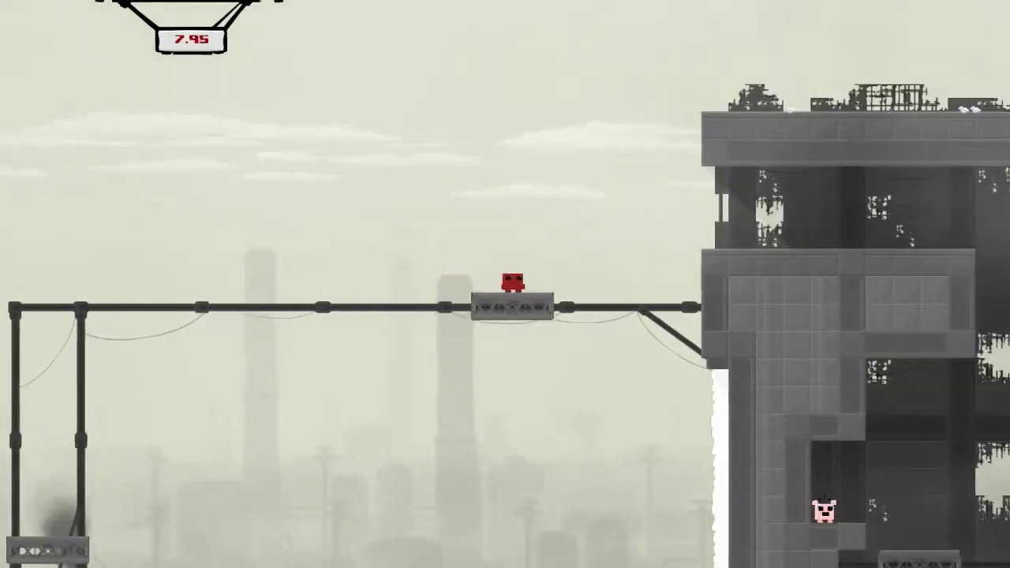
pyautogui.press('space')
pyautogui.press('Right')
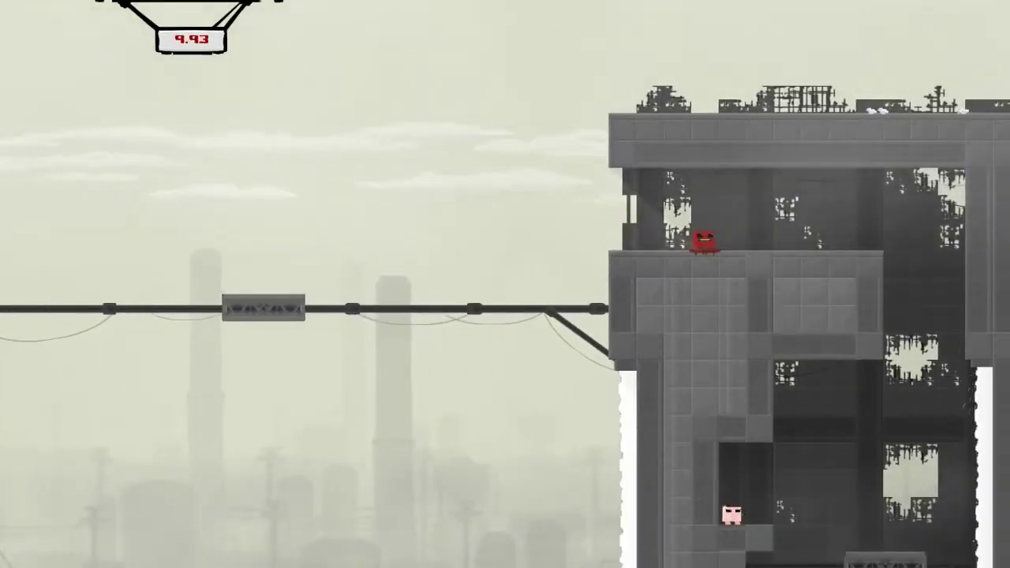
pyautogui.press('Right')
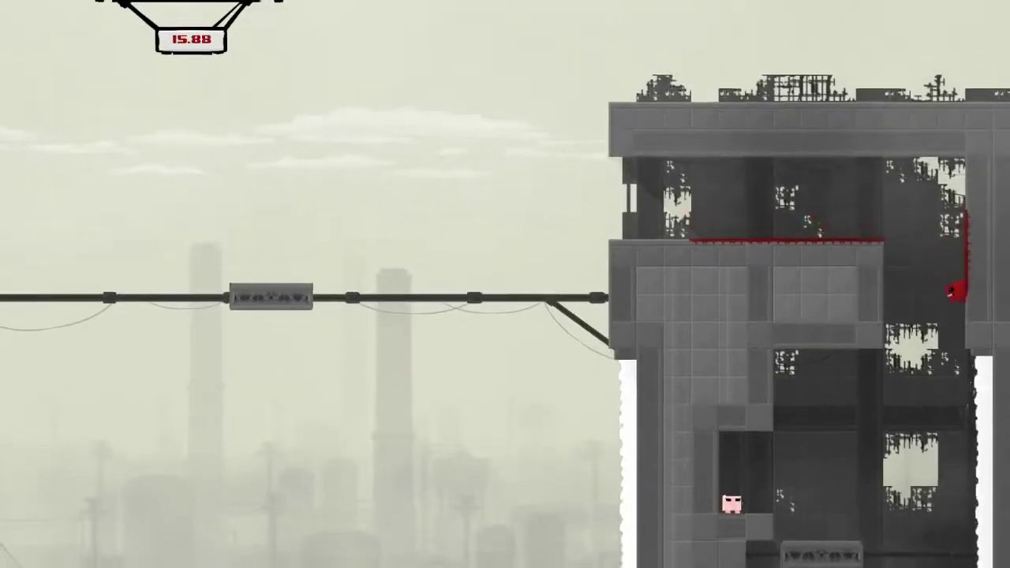
pyautogui.press('Right')
pyautogui.press('Down')
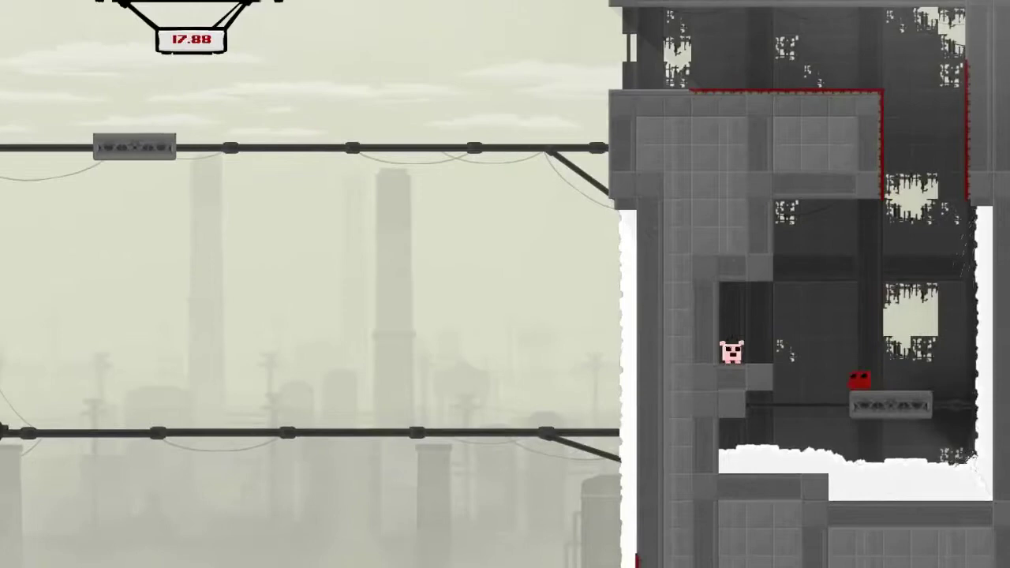
pyautogui.press('Left')
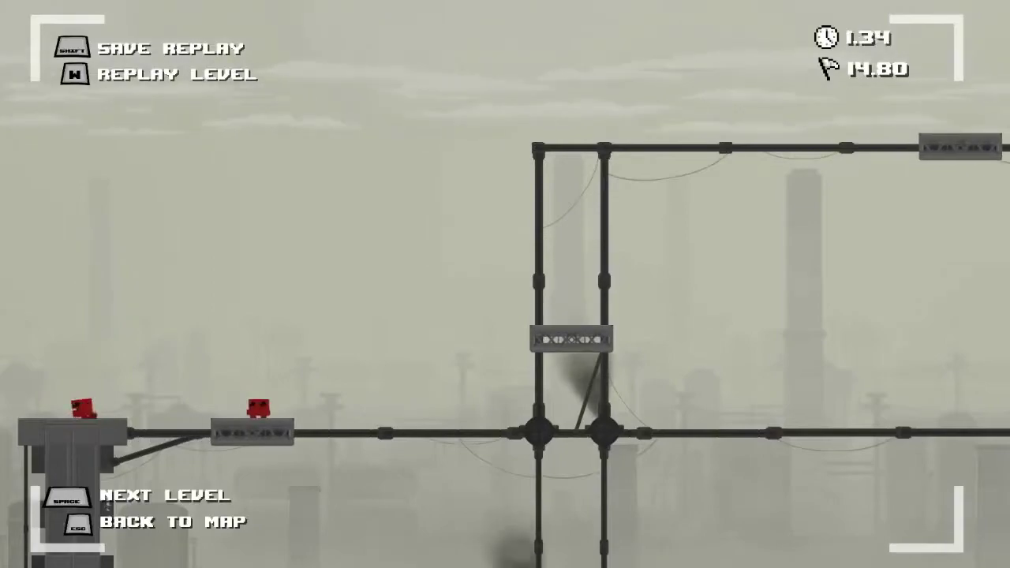
# Step: Start level 3-15 Vertigo and wall-jump up the right pillar
pyautogui.press('space')
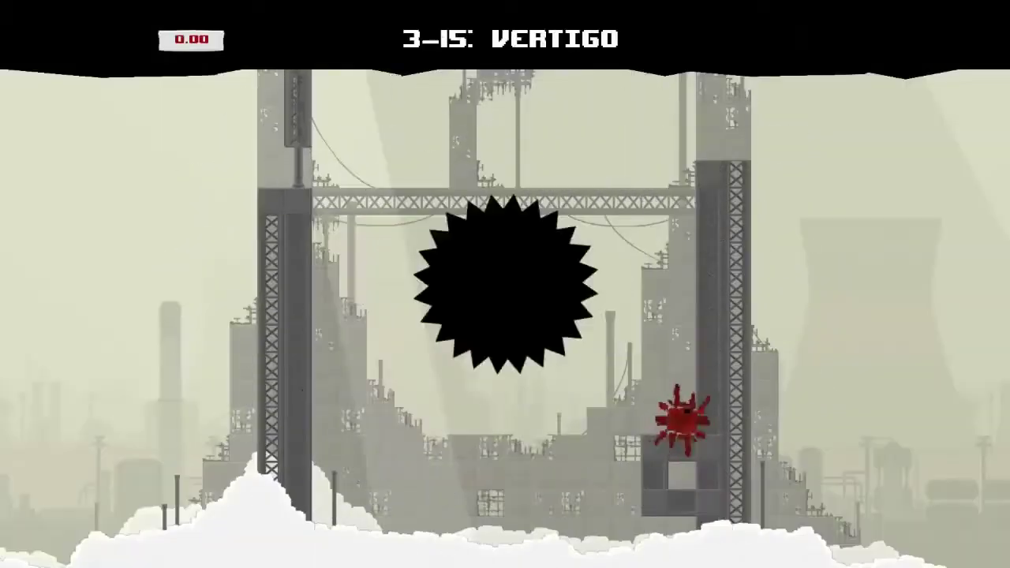
pyautogui.press('Right')
pyautogui.press('space')
pyautogui.press('space')
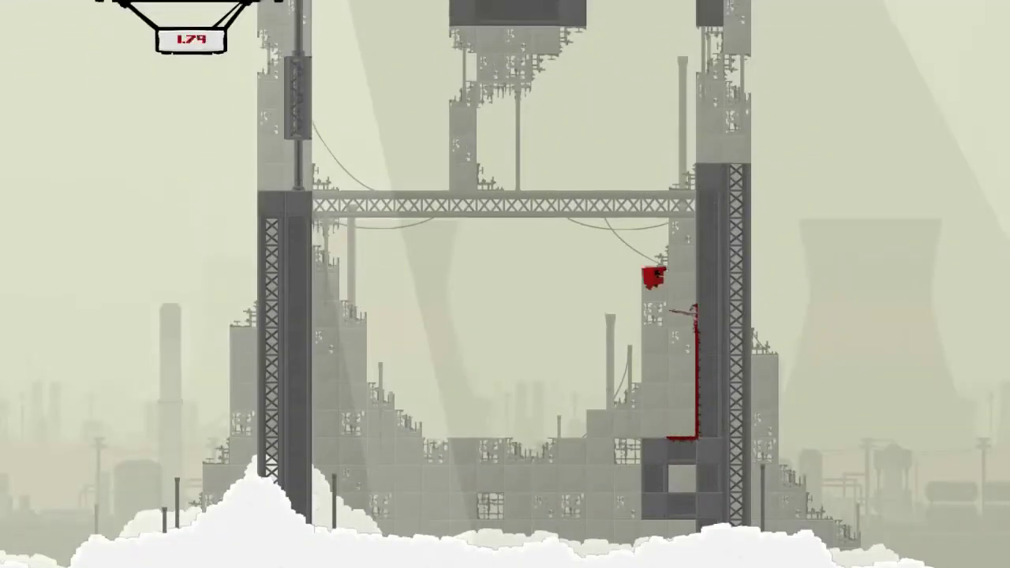
pyautogui.press('Right')
pyautogui.press('space')
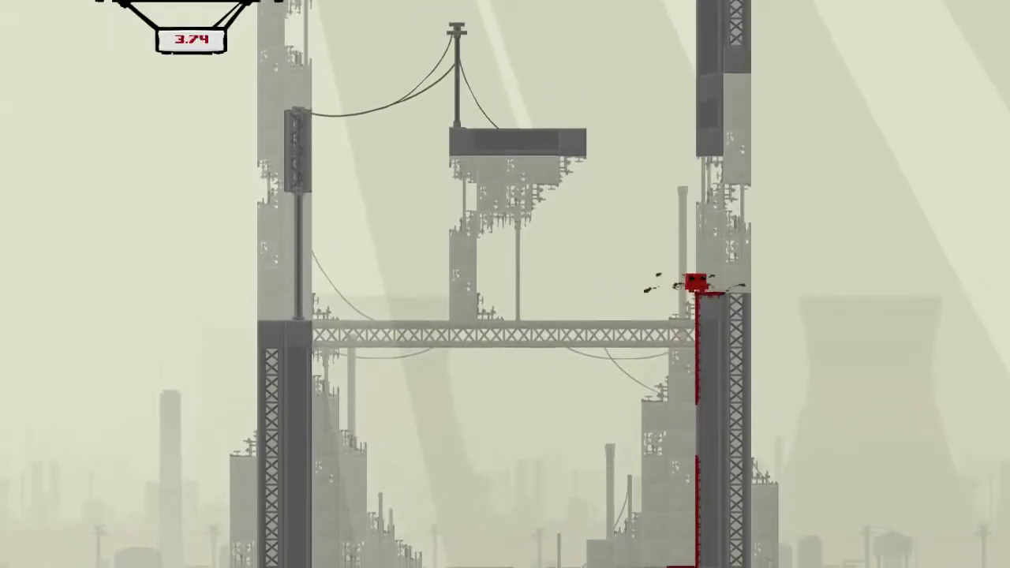
# Step: Leap to the left pillar, then cross the hanging platform back to the right pillar
pyautogui.press('space')
pyautogui.press('Left')
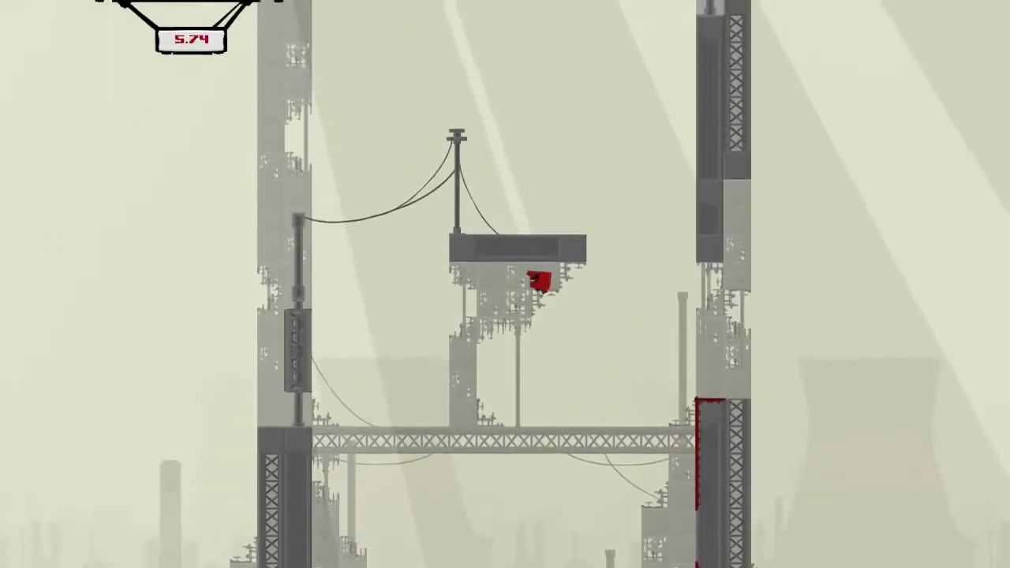
pyautogui.press('space')
pyautogui.press('Right')
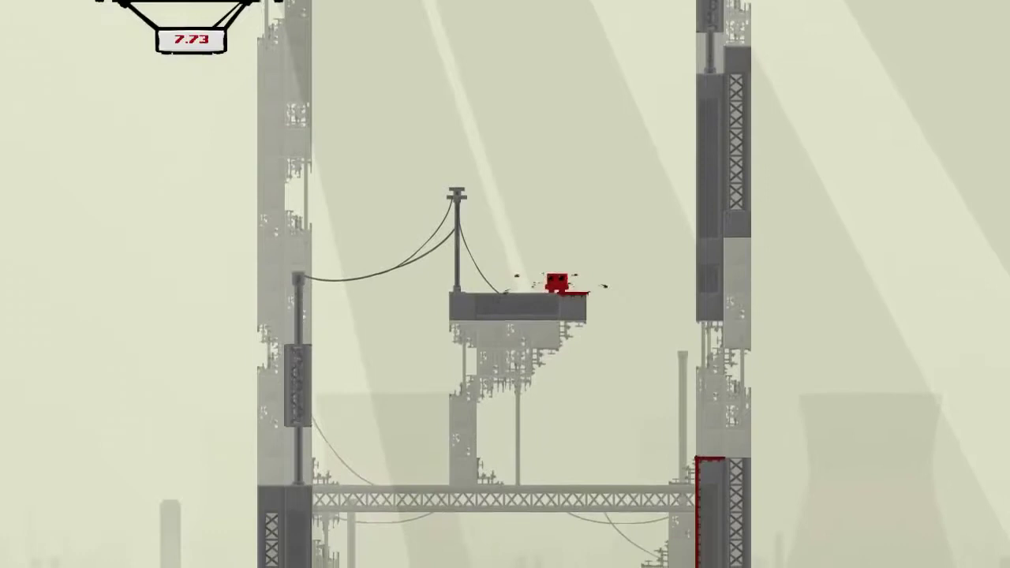
pyautogui.press('space')
pyautogui.press('Right')
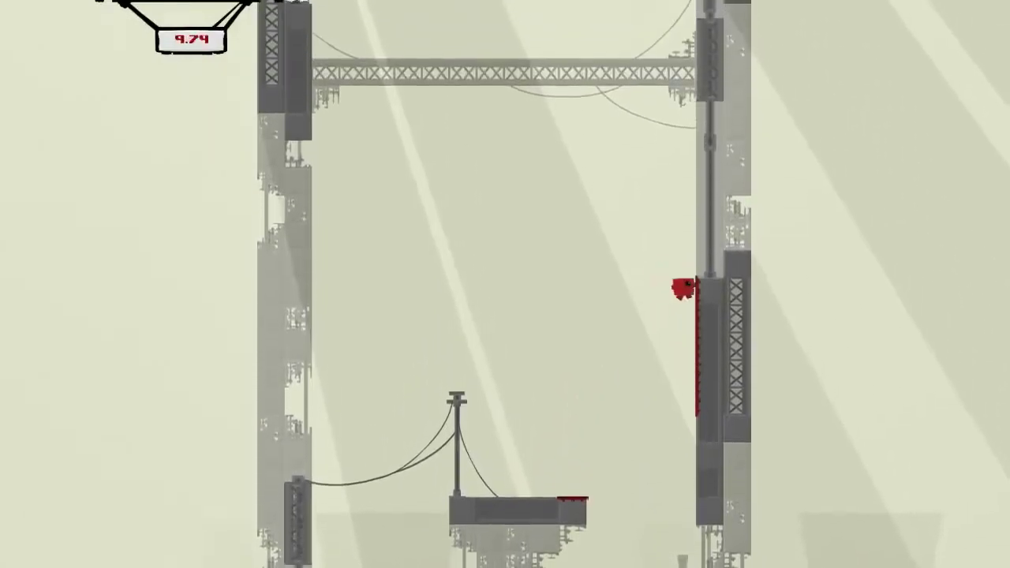
# Step: Wall-jump up the right pillar past the upper girder bridge
pyautogui.press('space')
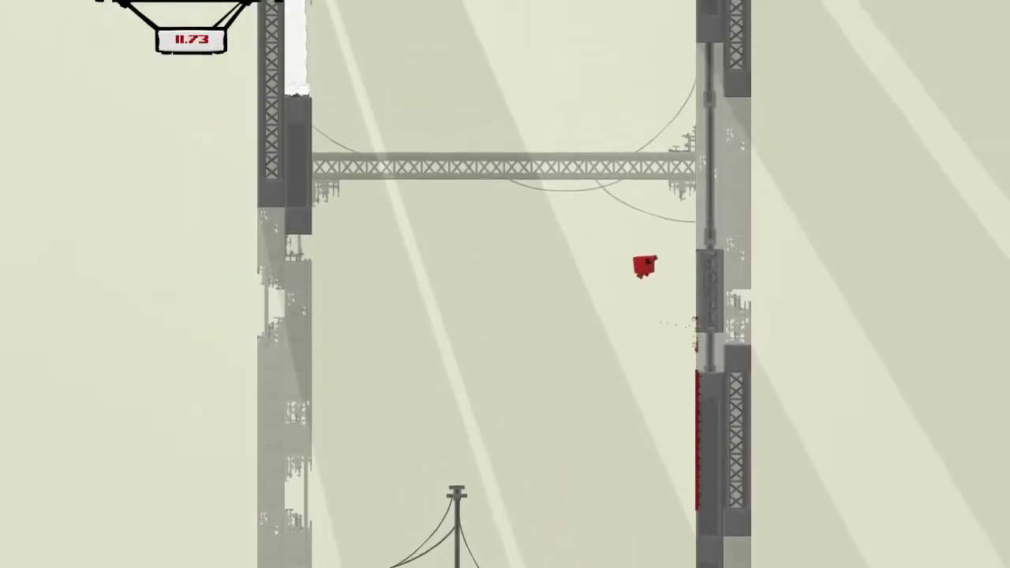
pyautogui.press('Right')
pyautogui.press('space')
pyautogui.press('Right')
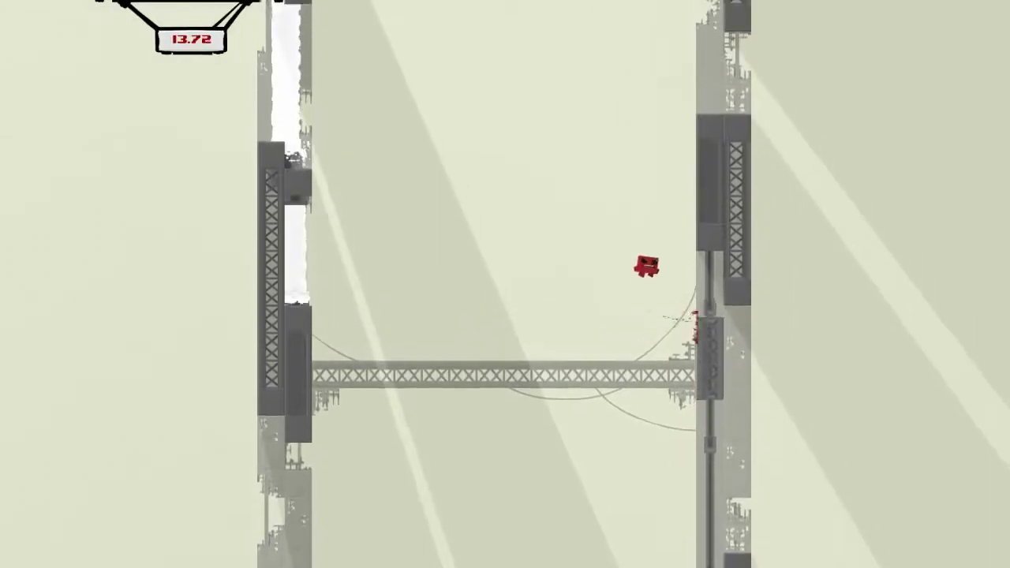
pyautogui.press('space')
pyautogui.press('space')
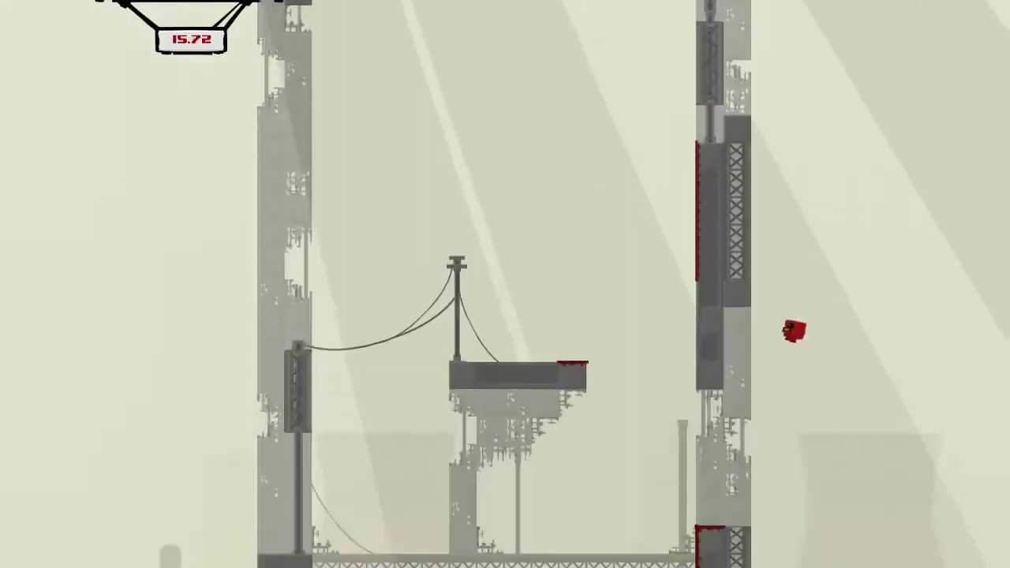
# Step: Fall off the right pillar and wall-jump back up it
pyautogui.press('Left')
pyautogui.press('Right')
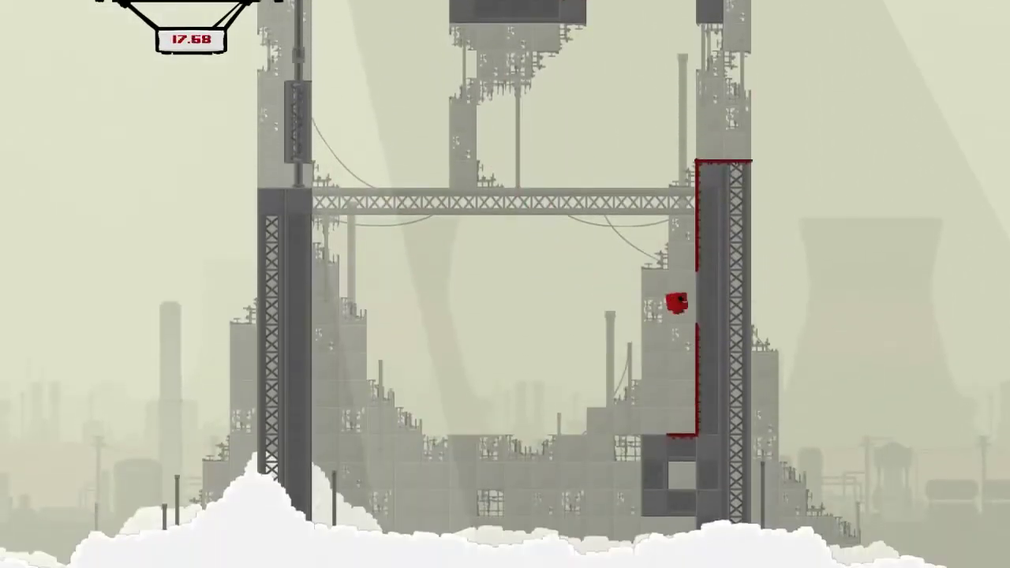
pyautogui.press('space')
pyautogui.press('space')
pyautogui.press('space')
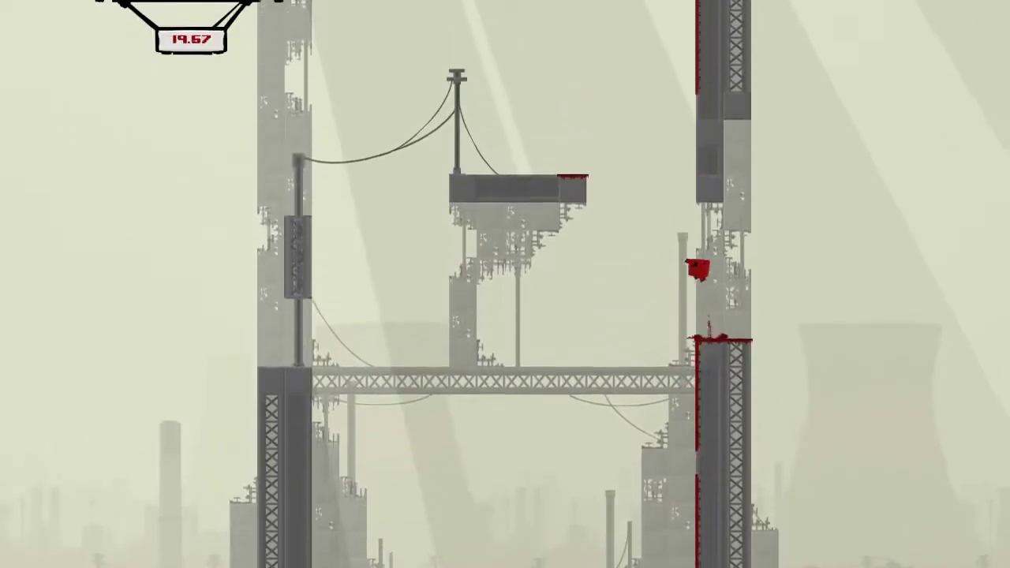
pyautogui.press('space')
# Step: Leap to the left pillar, then jump via the middle platform to the right pillar and beyond
pyautogui.press('Left')
pyautogui.press('space')
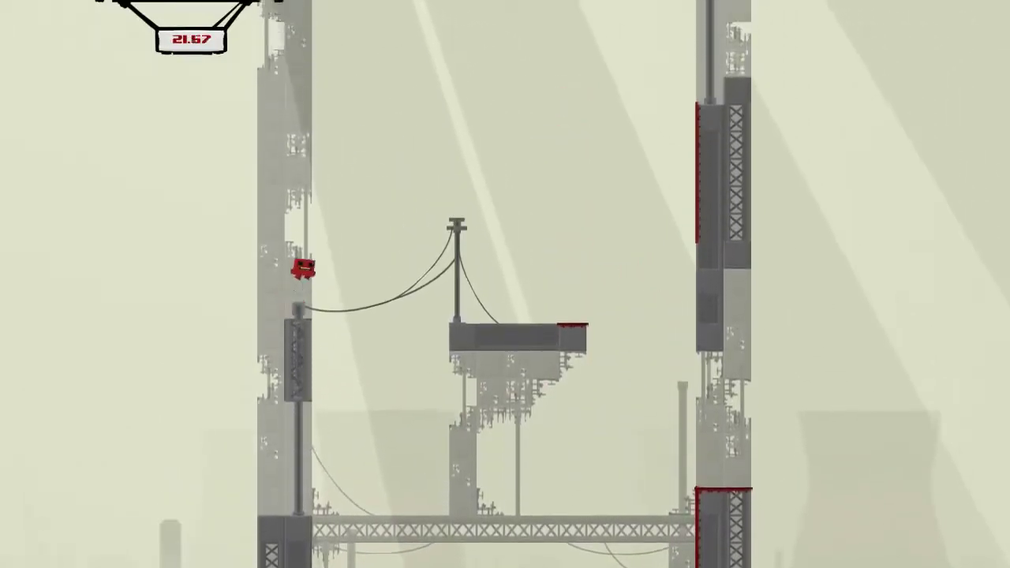
pyautogui.press('space')
pyautogui.press('Right')
pyautogui.press('space')
pyautogui.press('space')
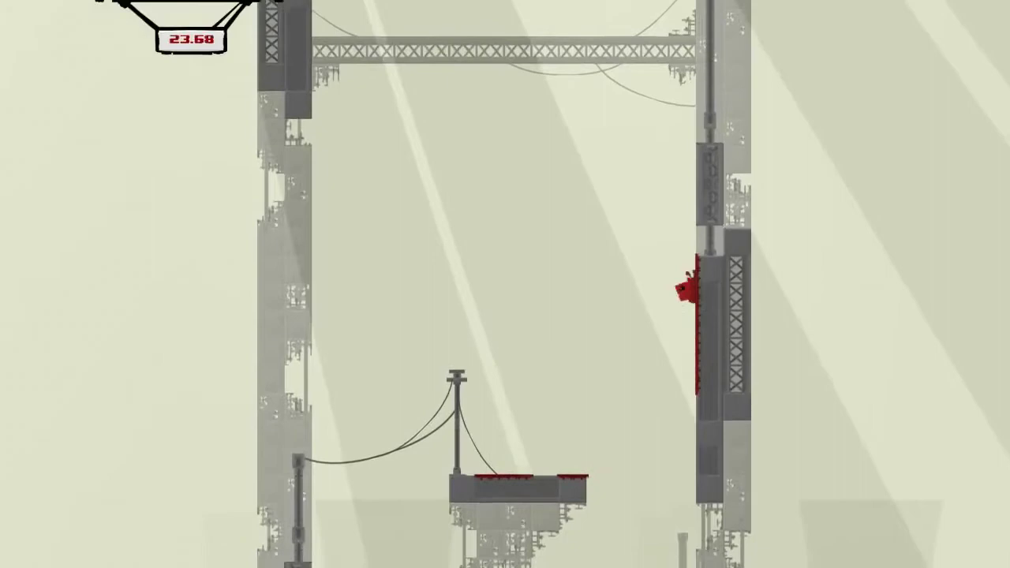
pyautogui.press('space')
pyautogui.press('Right')
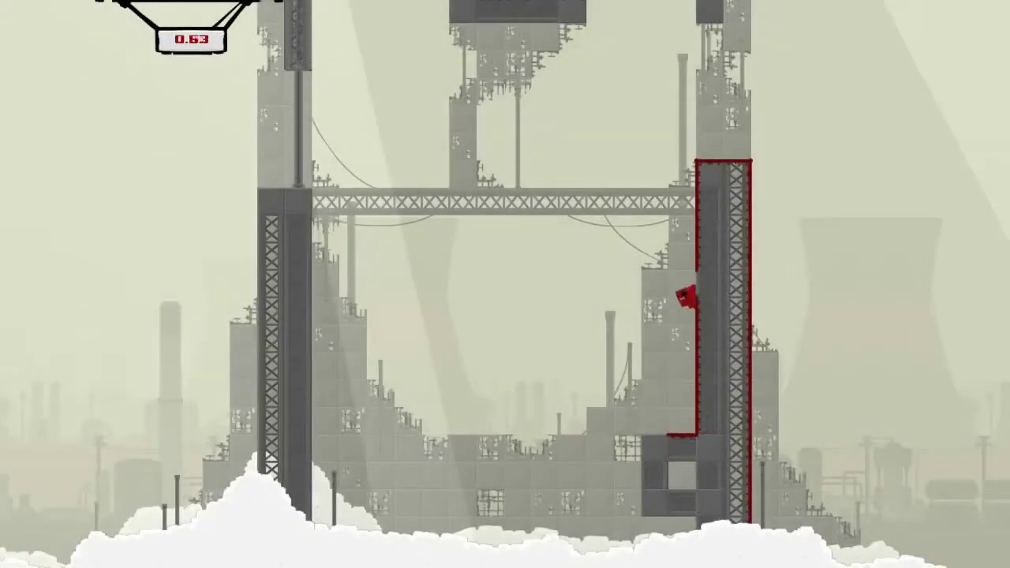
# Step: Climb the right pillar, leap left, and land on the left pillar's ledge
pyautogui.press('space')
pyautogui.press('Left')
pyautogui.press('space')
pyautogui.press('space')
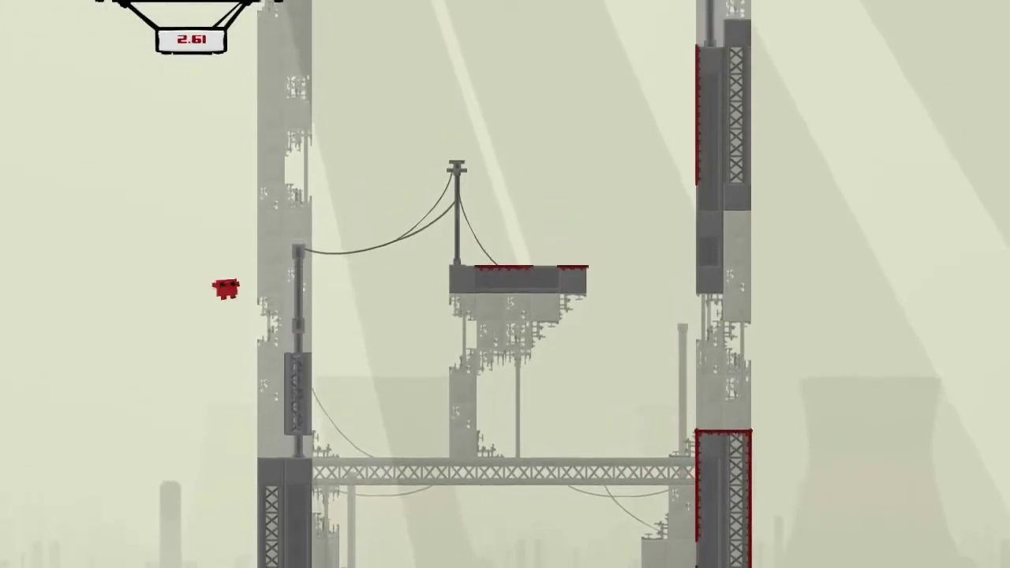
pyautogui.press('Right')
pyautogui.press('space')
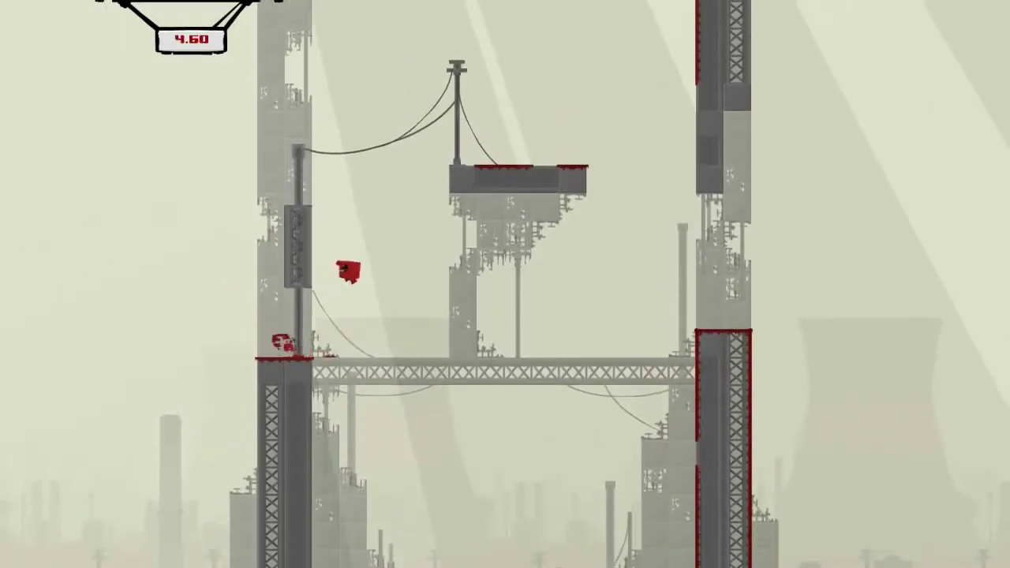
pyautogui.press('Left')
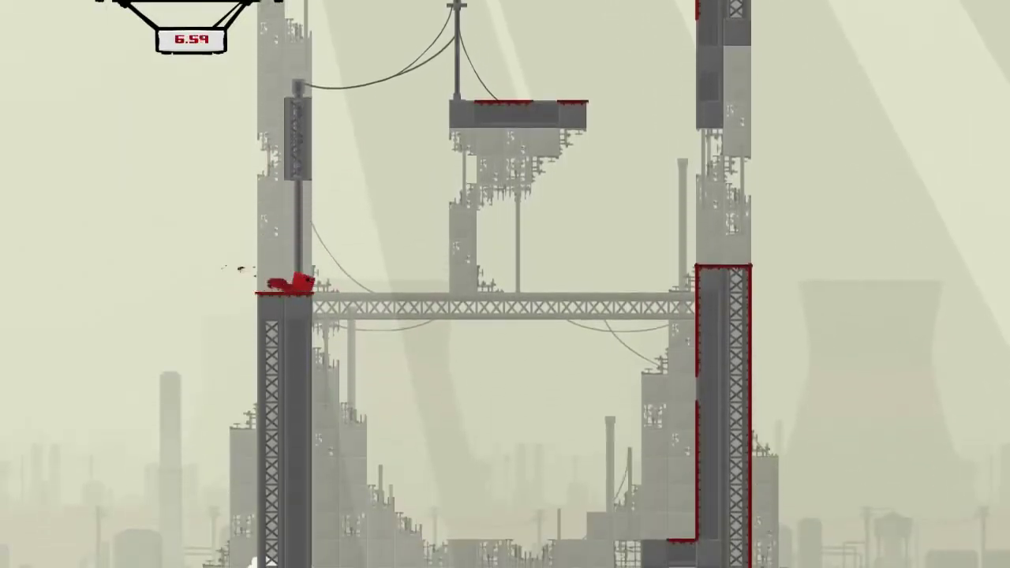
# Step: Jump onto the hanging platform, then leap across to the right wall
pyautogui.press('space')
pyautogui.press('Right')
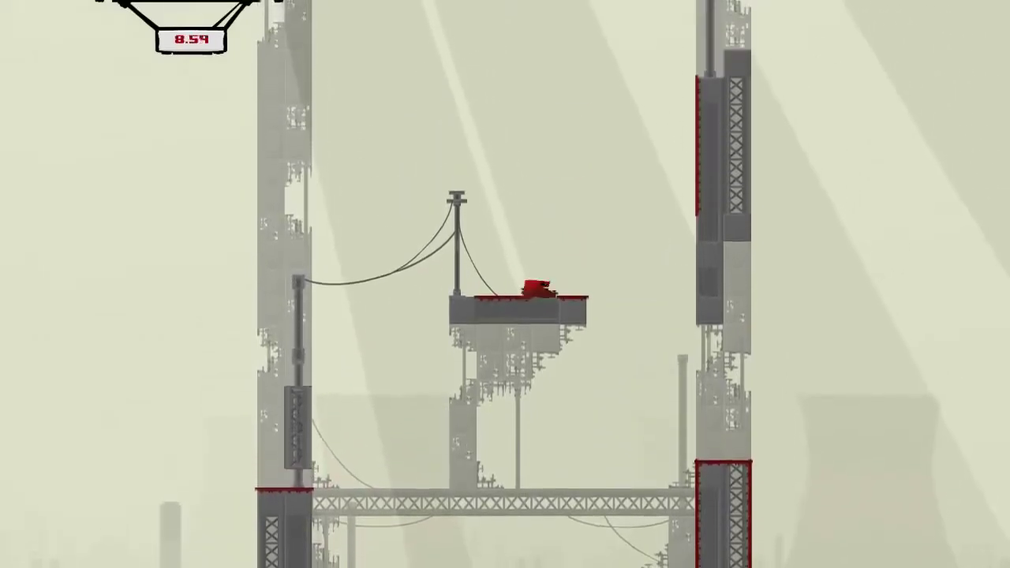
pyautogui.press('Right')
pyautogui.press('space')
pyautogui.press('space')
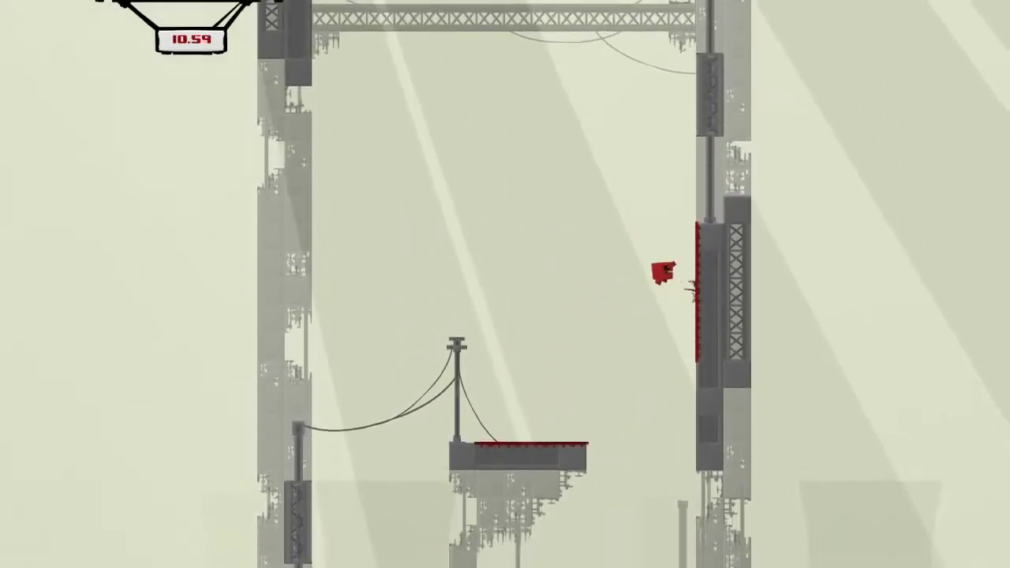
# Step: Wall-jump up the right wall, cross its ledge, and regrab the wall higher up
pyautogui.press('space')
pyautogui.press('Right')
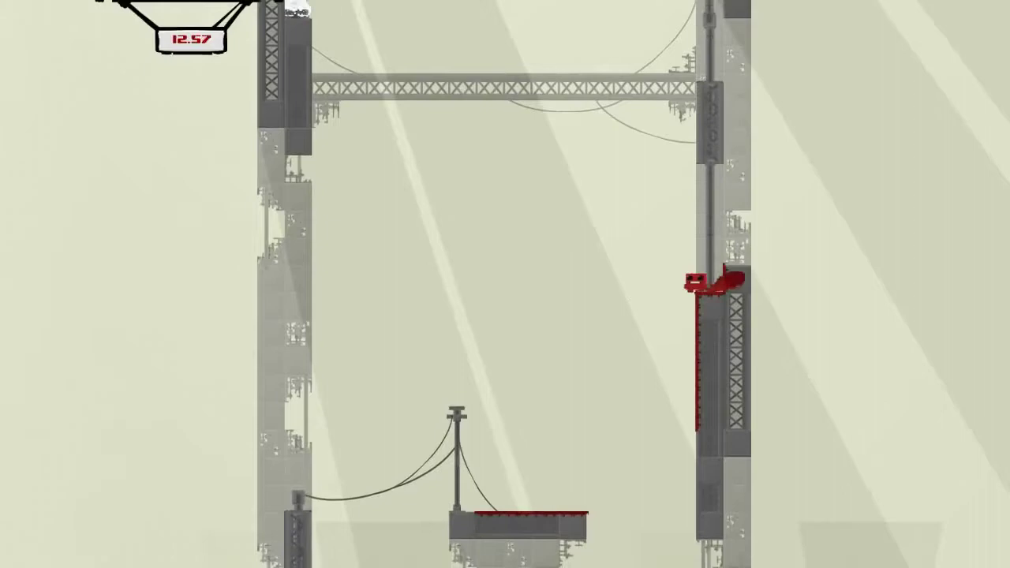
pyautogui.press('space')
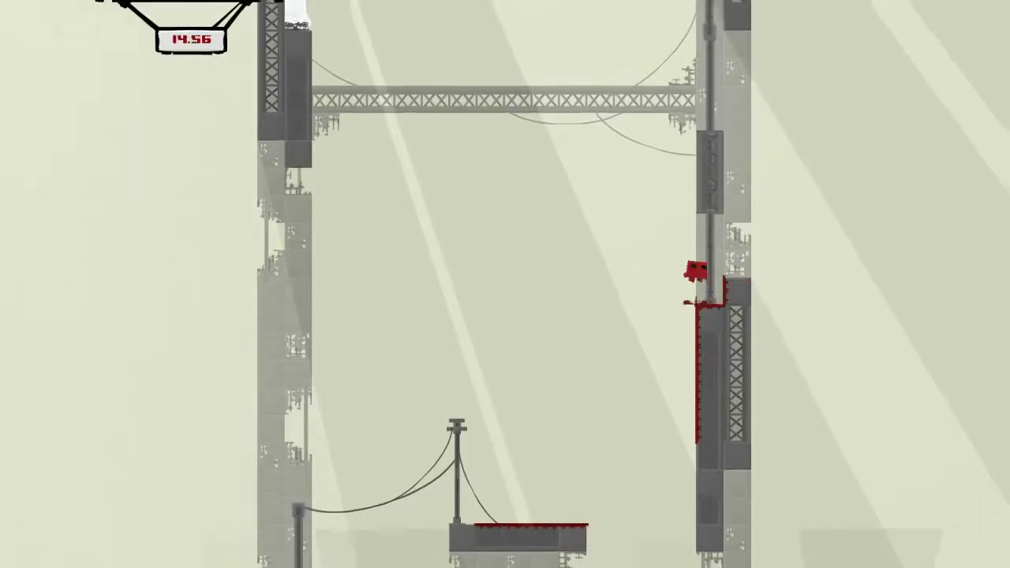
pyautogui.press('Right')
pyautogui.press('Left')
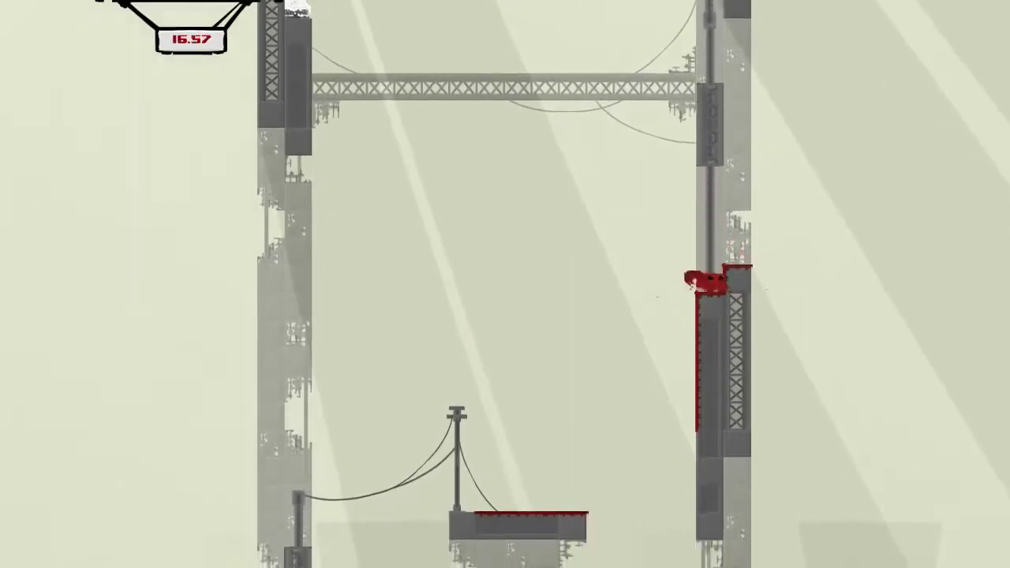
pyautogui.press('Right')
pyautogui.press('space')
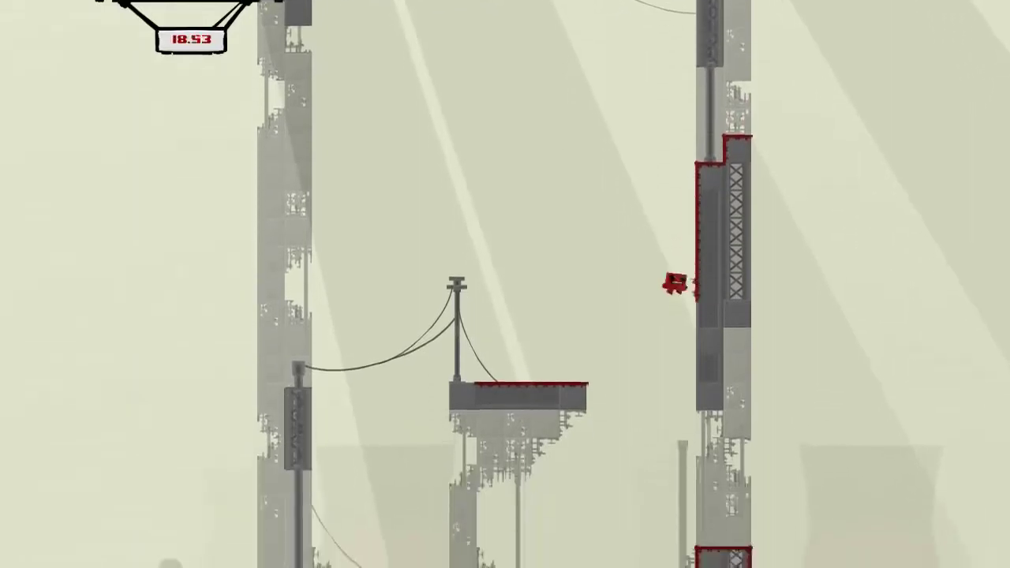
pyautogui.press('space')
pyautogui.press('Right')
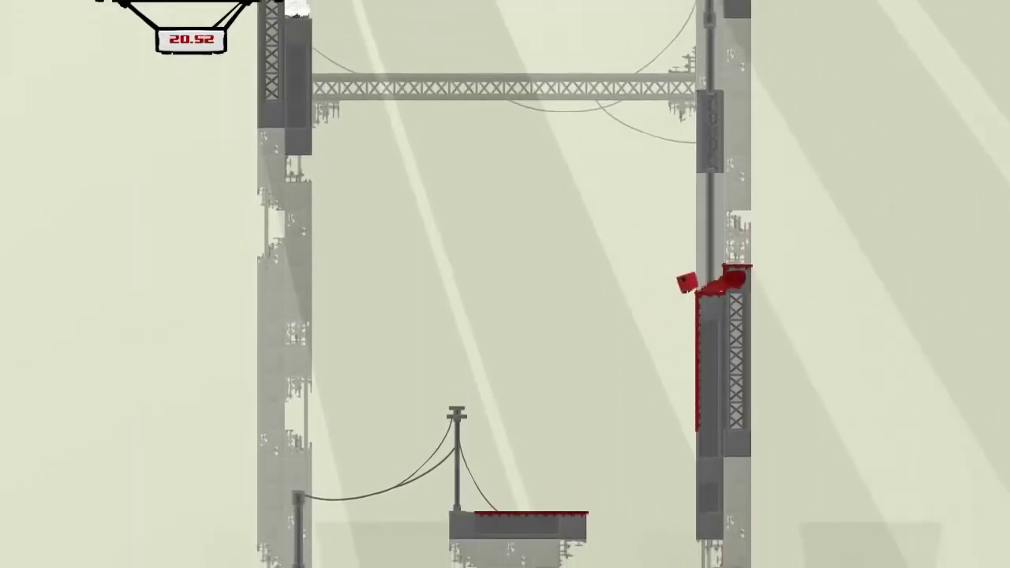
# Step: Kick off and regrab the right wall, then climb it to the top
pyautogui.press('space')
pyautogui.press('Right')
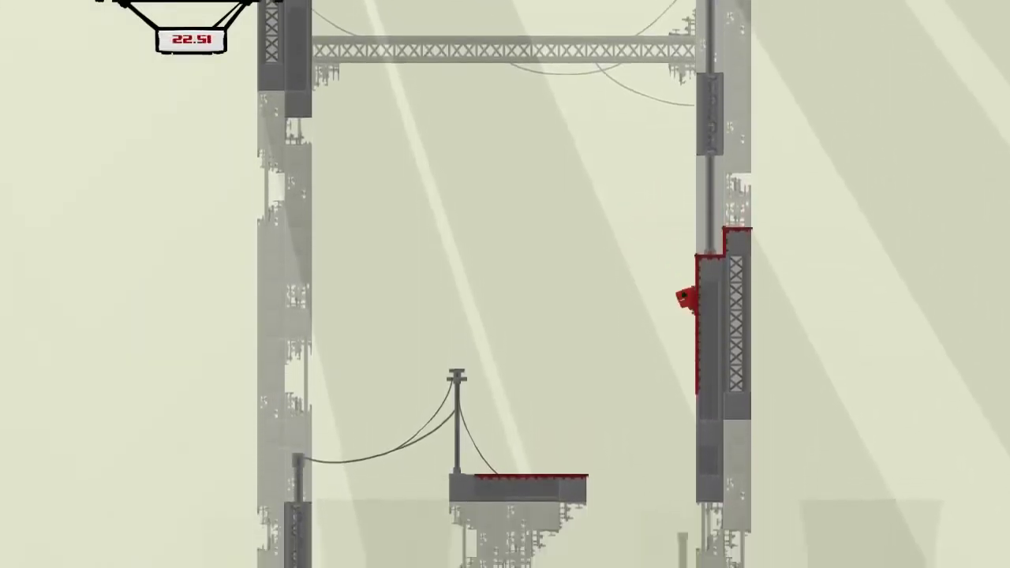
pyautogui.press('space')
pyautogui.press('Right')
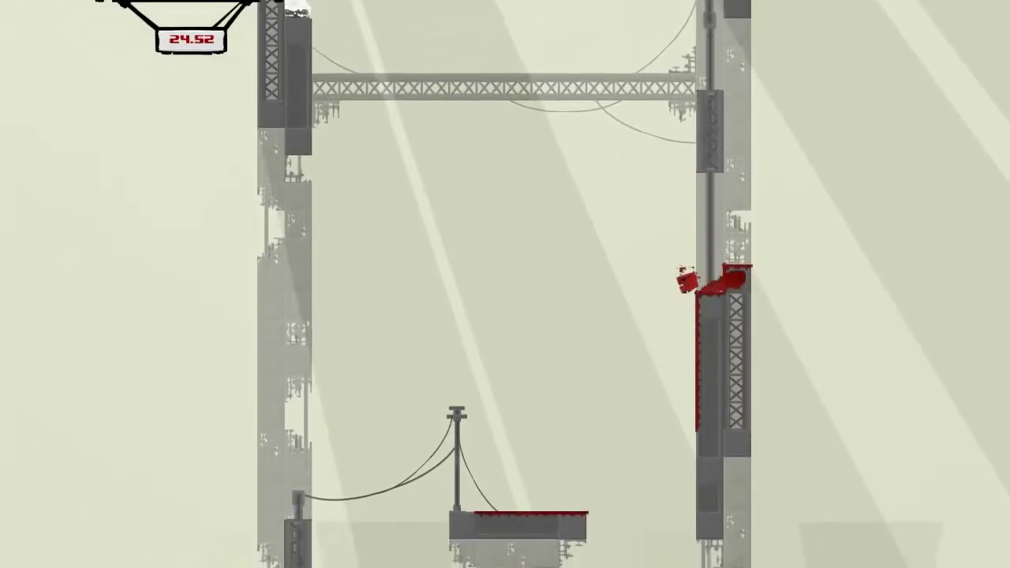
pyautogui.press('space')
pyautogui.press('Right')
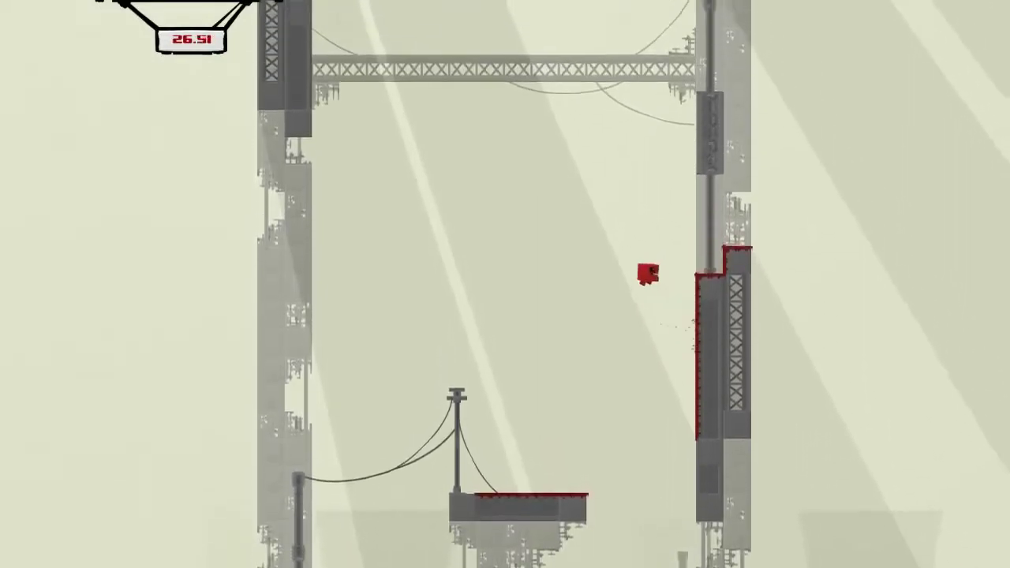
pyautogui.press('Right')
pyautogui.press('space')
pyautogui.press('space')
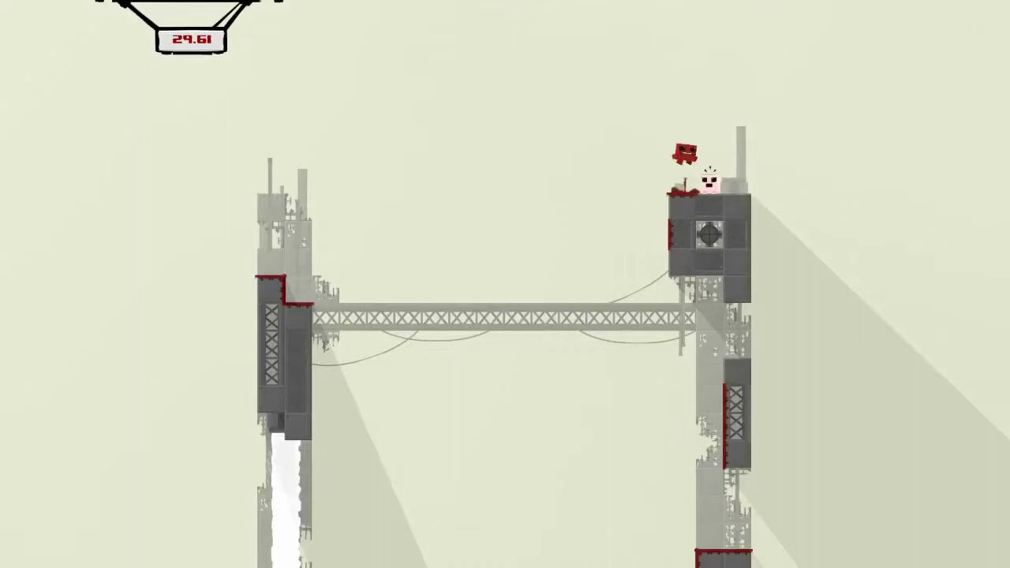
# Step: Leap high above the right tower toward Bandage Girl
pyautogui.press('space')
pyautogui.press('space')
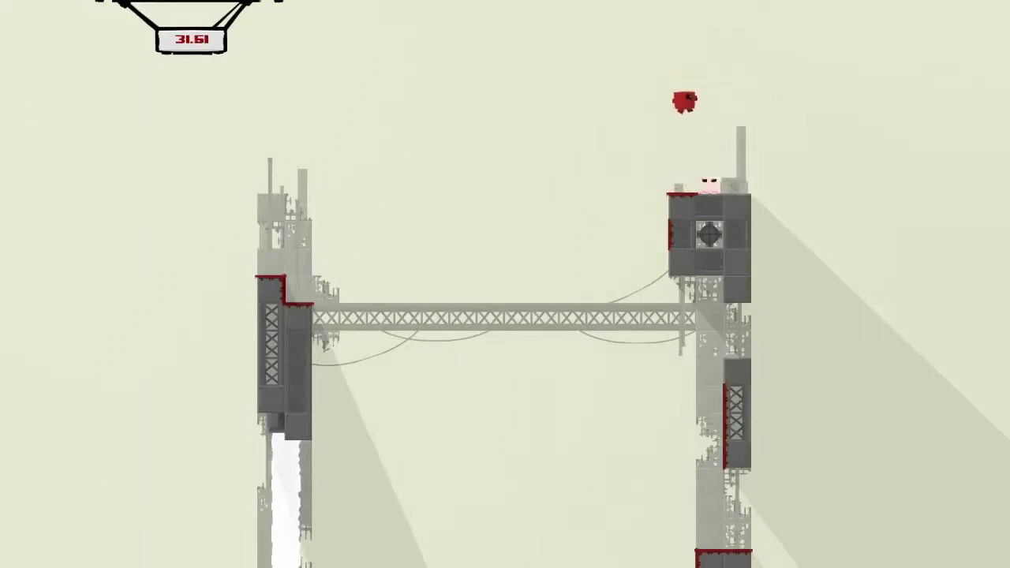